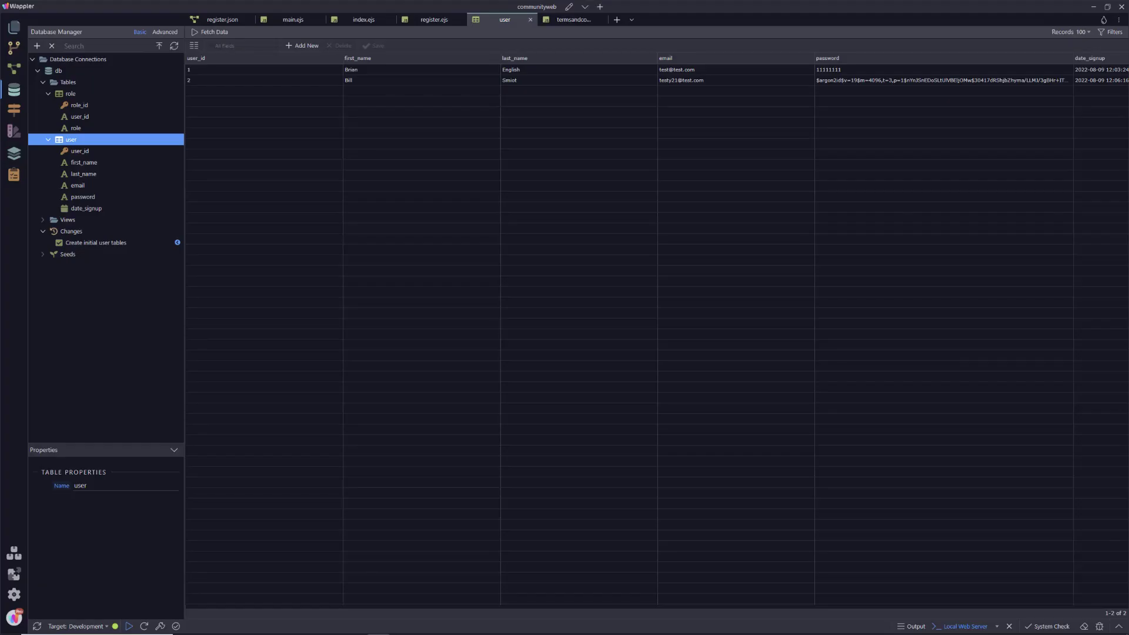
{"action": "left_click", "coordinate": [531, 20]}
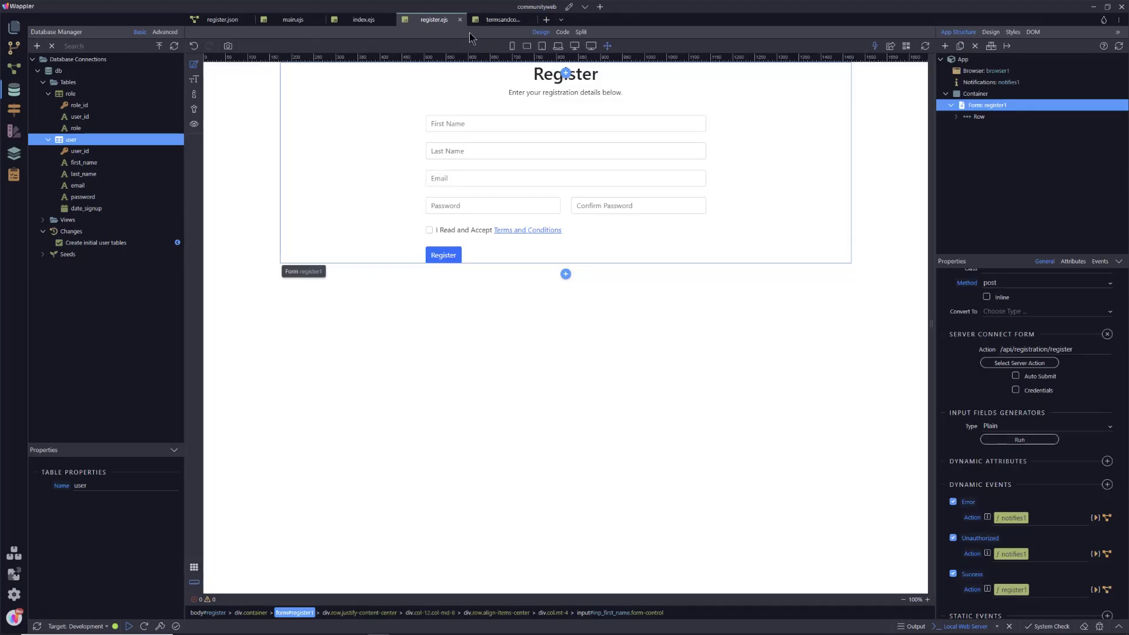
{"action": "left_click", "coordinate": [606, 366]}
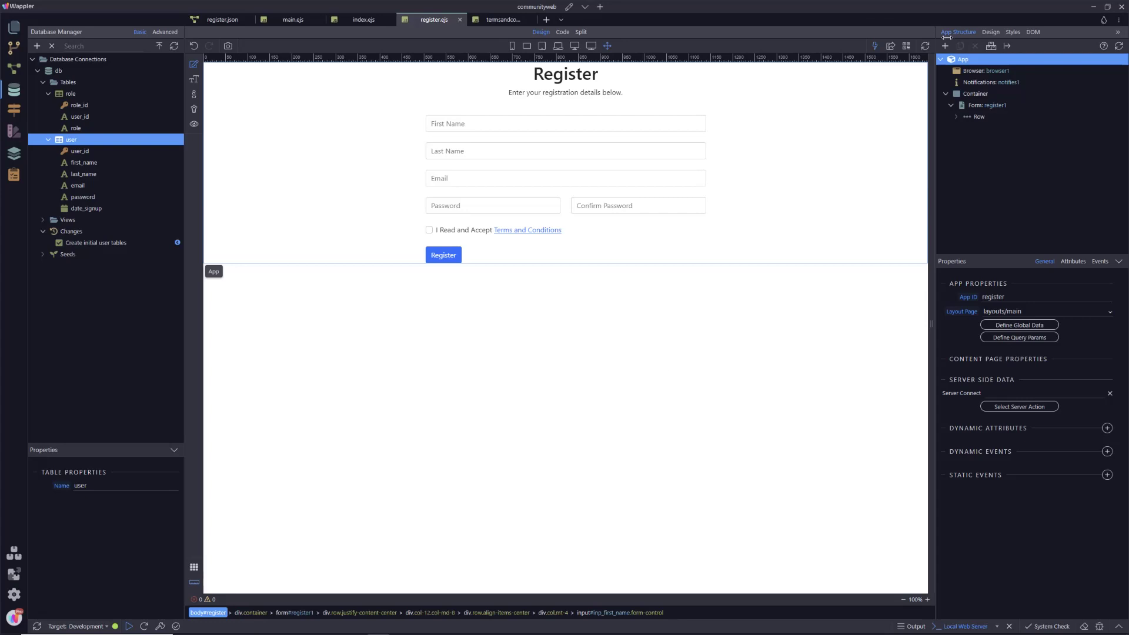
{"action": "left_click", "coordinate": [974, 106]}
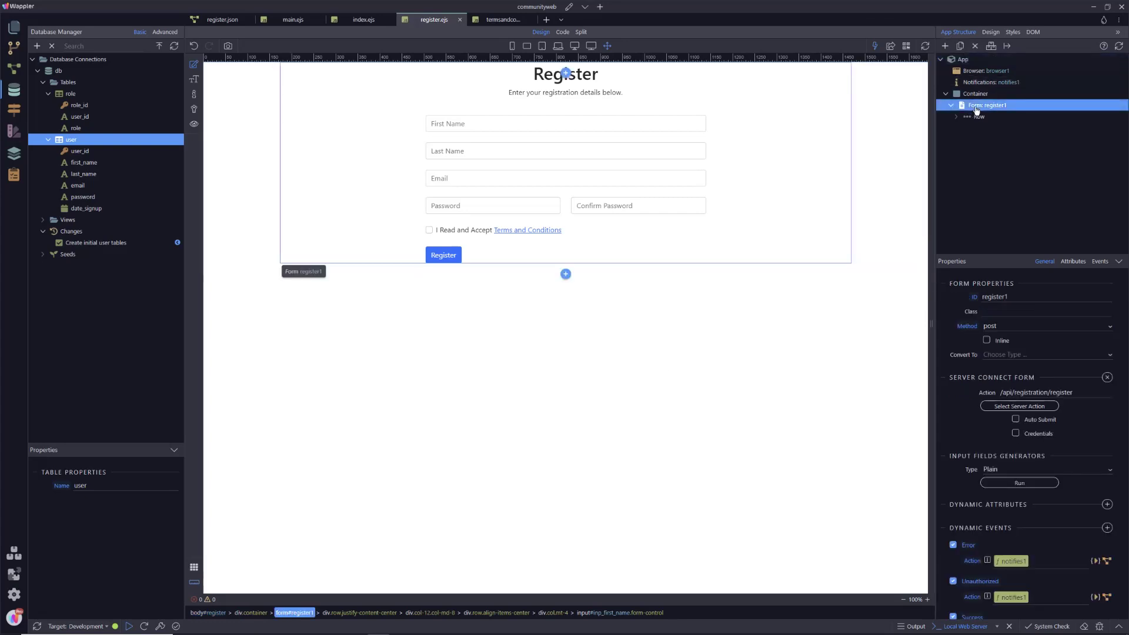
{"action": "right_click", "coordinate": [977, 109]}
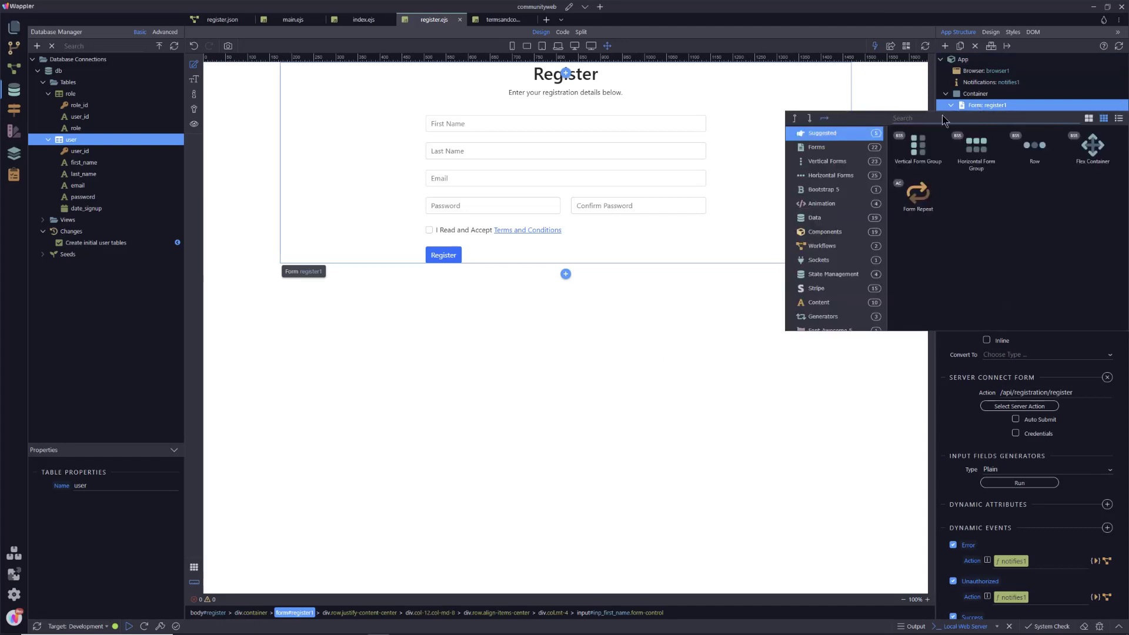
Step: Add a Text Input to the register form and name it product_id
{"action": "left_click", "coordinate": [814, 150]}
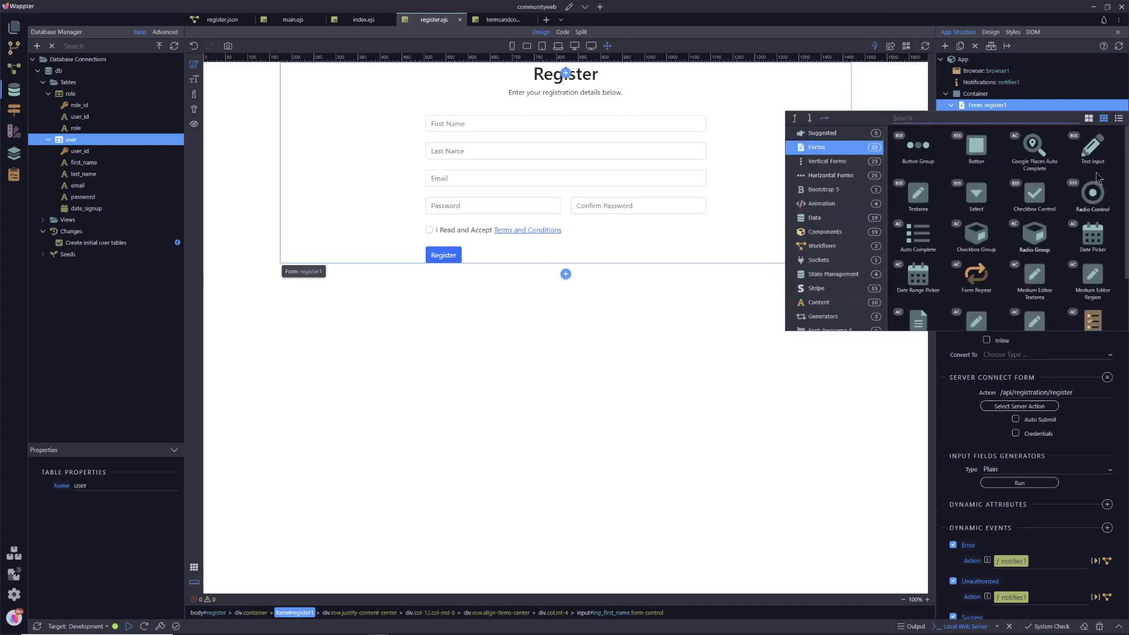
{"action": "left_click", "coordinate": [1094, 147]}
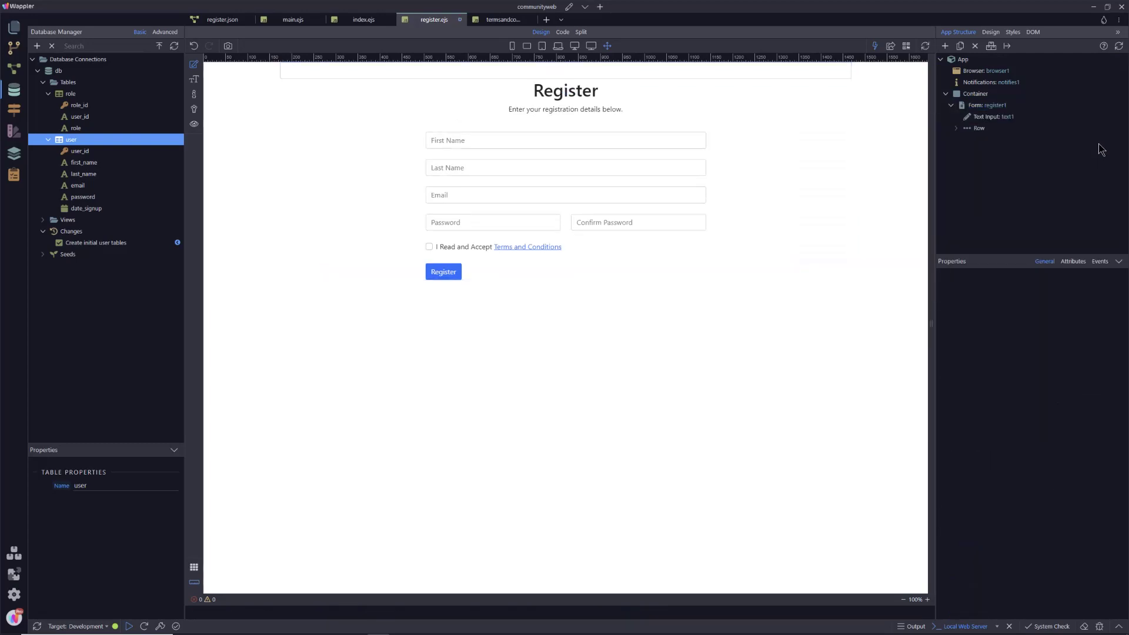
{"action": "left_click", "coordinate": [985, 120]}
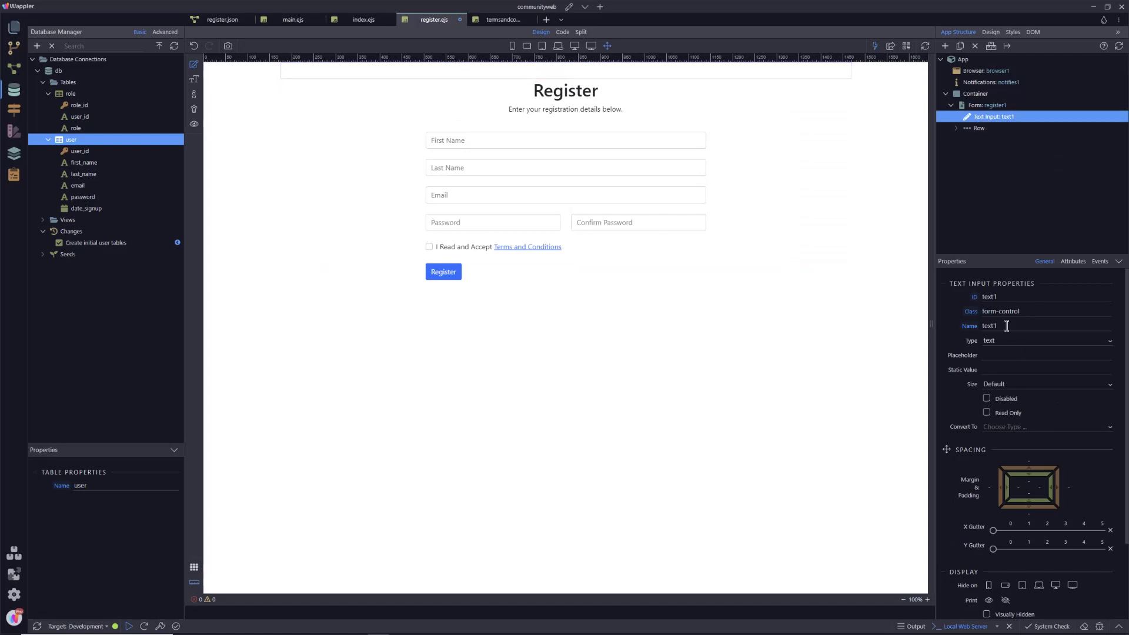
{"action": "left_click", "coordinate": [964, 328]}
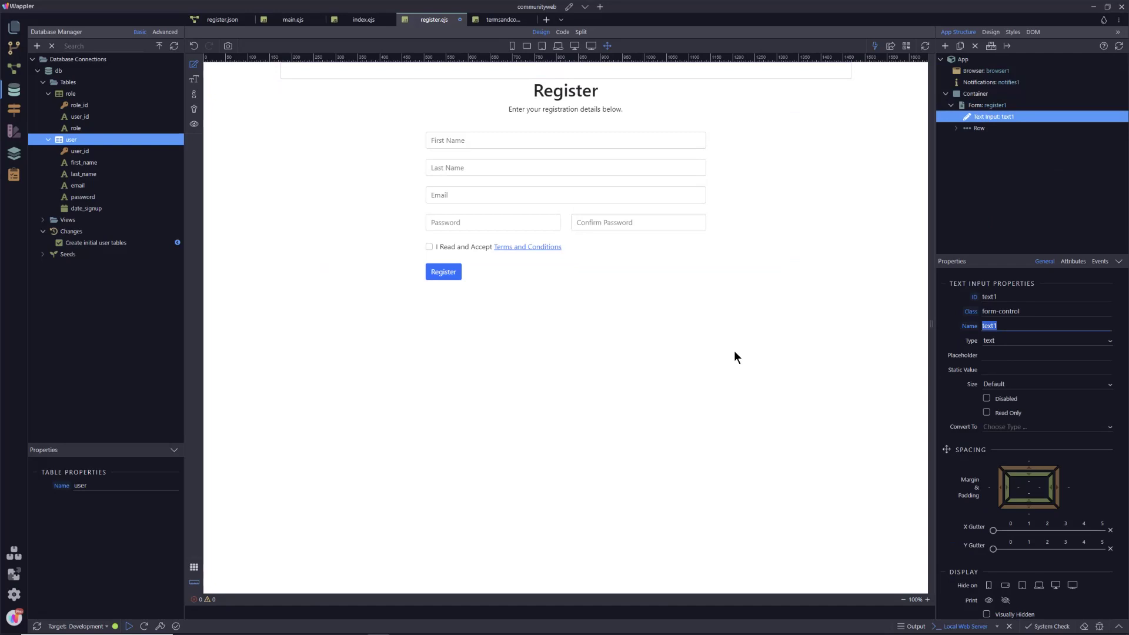
{"action": "type", "text": "produc"}
{"action": "type", "text": "ty_"}
{"action": "type", "text": "id"}
{"action": "mouse_move", "coordinate": [1028, 370]}
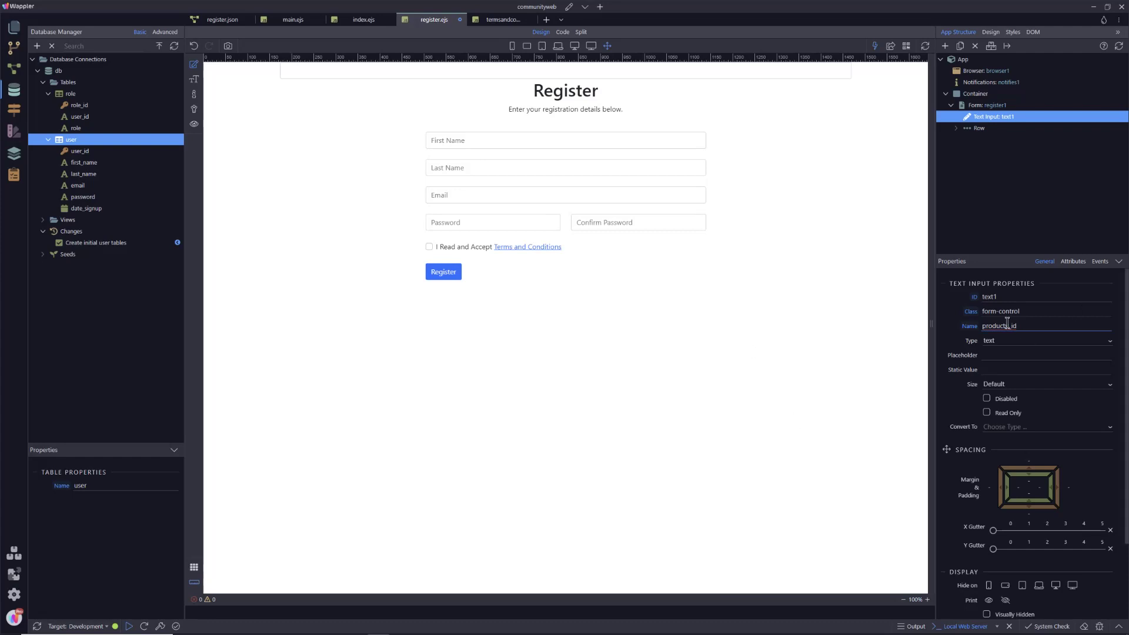
{"action": "key", "text": "Left"}
{"action": "key", "text": "Left"}
{"action": "key", "text": "Left"}
{"action": "key", "text": "BackSpace"}
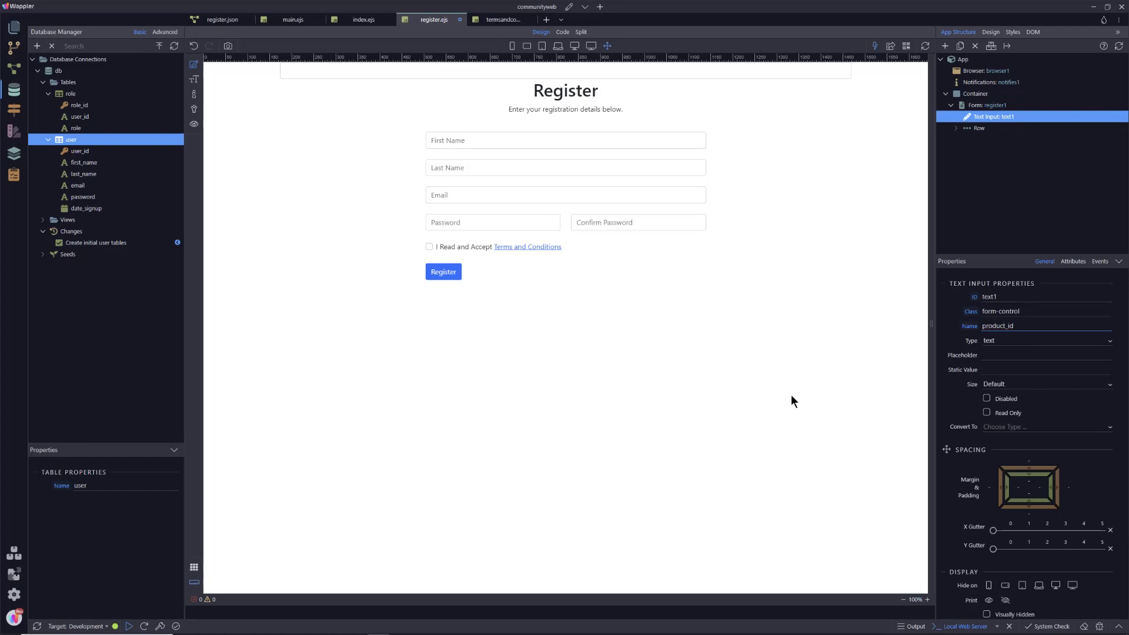
Step: Make the product_id input type hidden and save the register page
{"action": "left_click", "coordinate": [789, 391]}
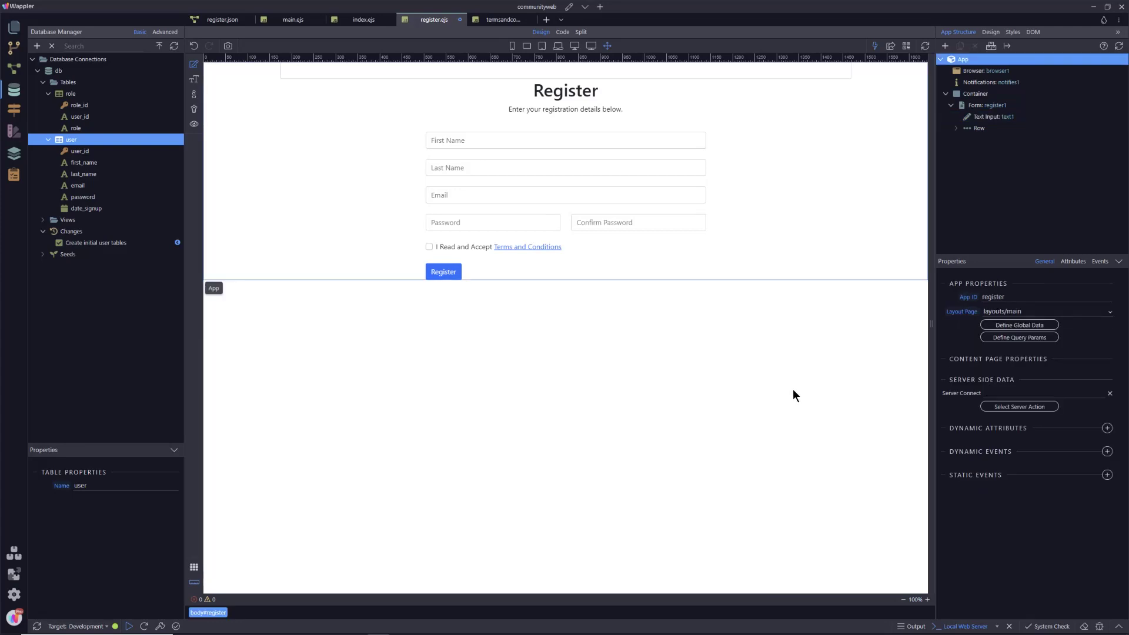
{"action": "left_click", "coordinate": [405, 71]}
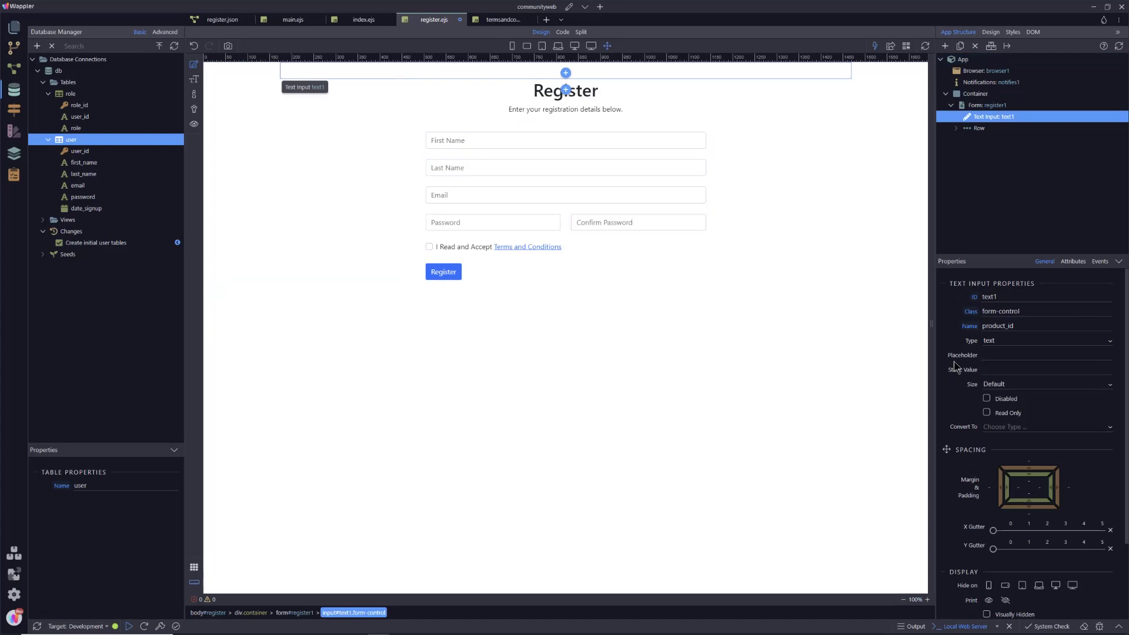
{"action": "left_click", "coordinate": [1002, 341]}
{"action": "left_click", "coordinate": [997, 365]}
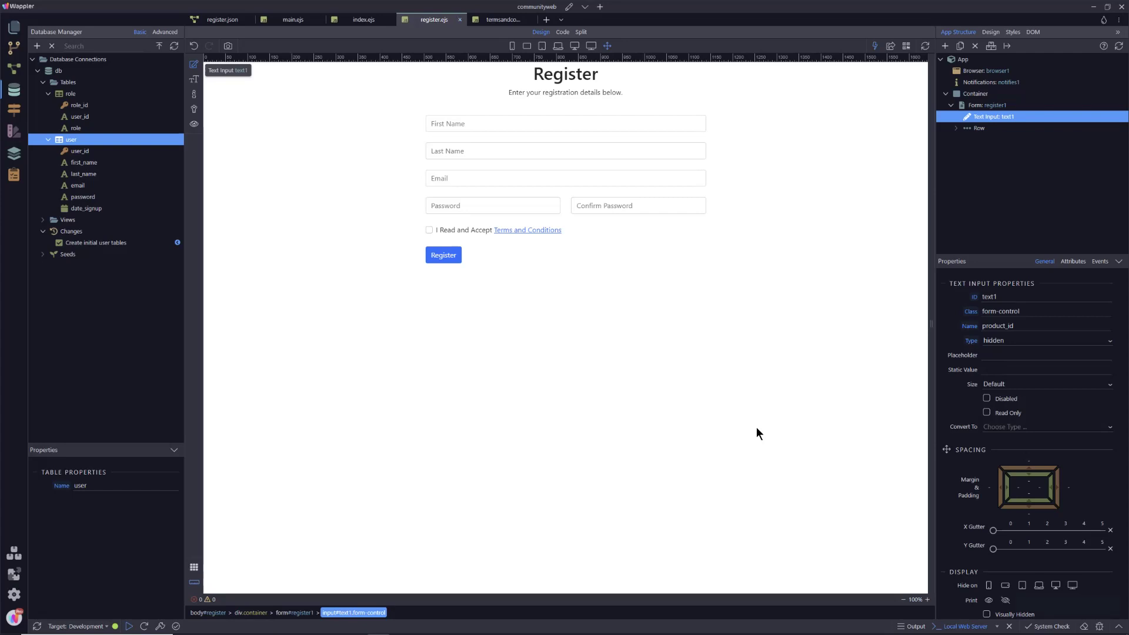
{"action": "key", "text": "ctrl+s"}
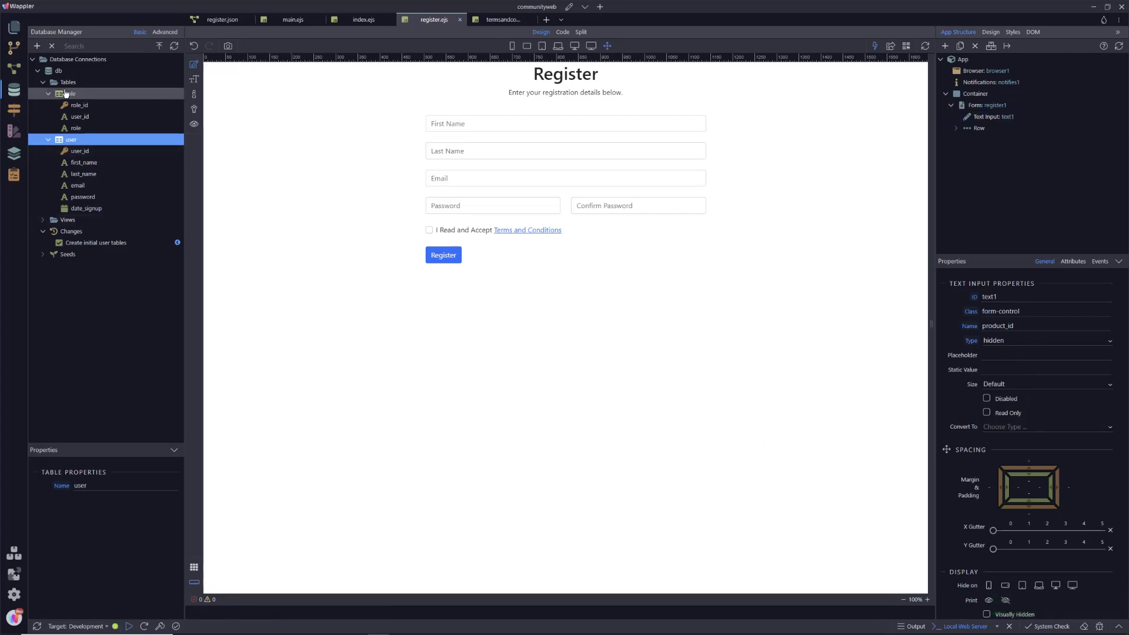
{"action": "left_click", "coordinate": [13, 69]}
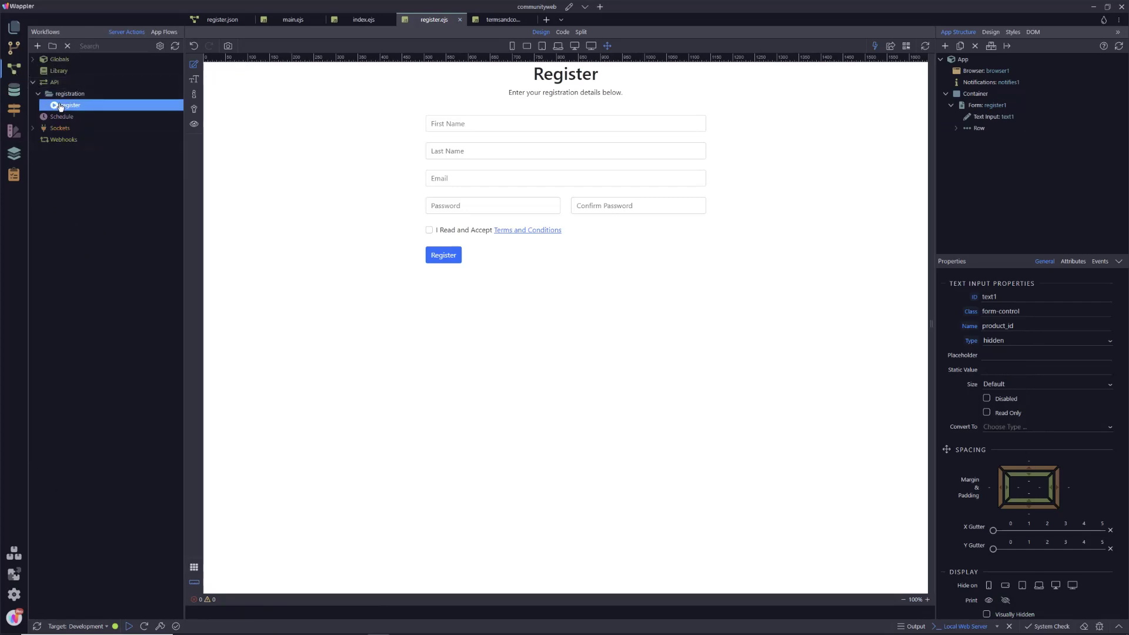
Step: Import the form fields into register.json's $_POST inputs, delete password2, and save
{"action": "left_click", "coordinate": [60, 106]}
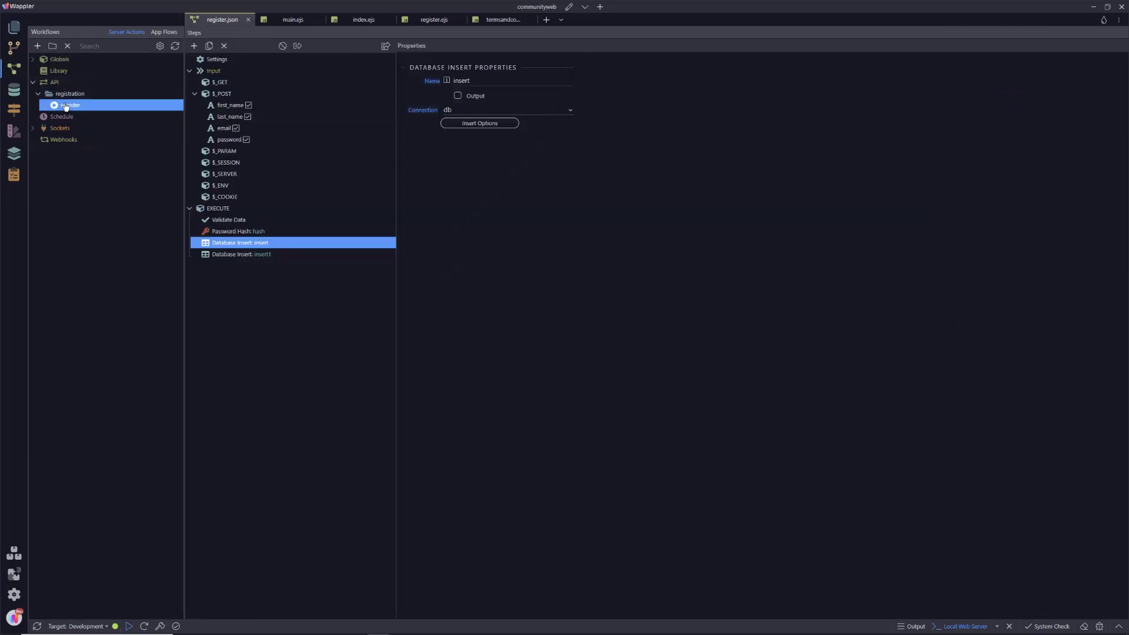
{"action": "left_click", "coordinate": [216, 73]}
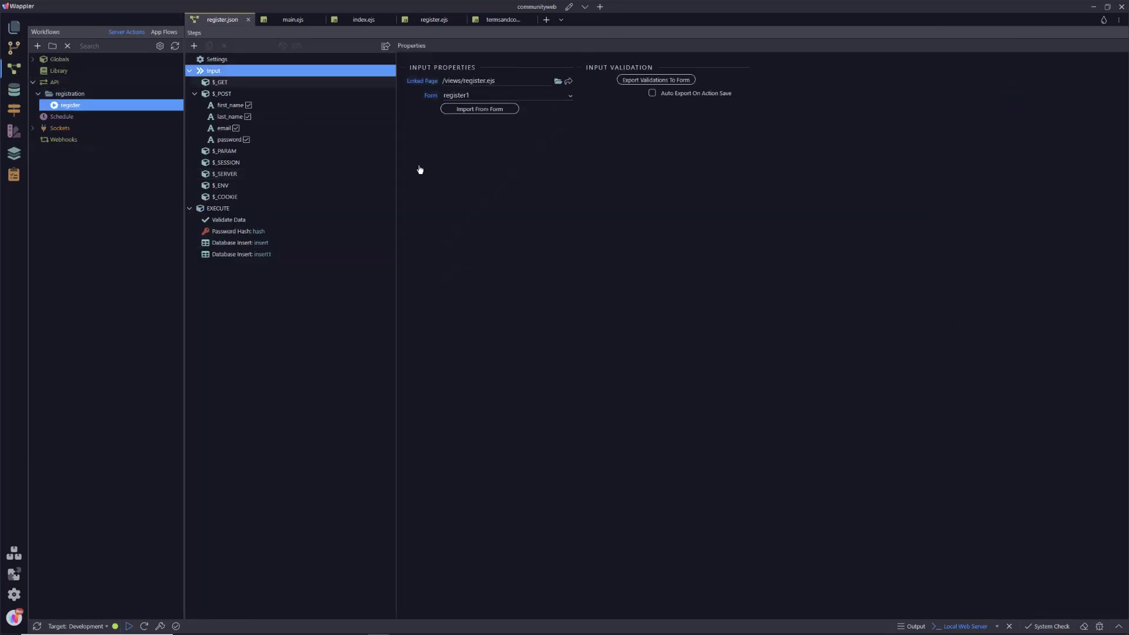
{"action": "left_click", "coordinate": [502, 110]}
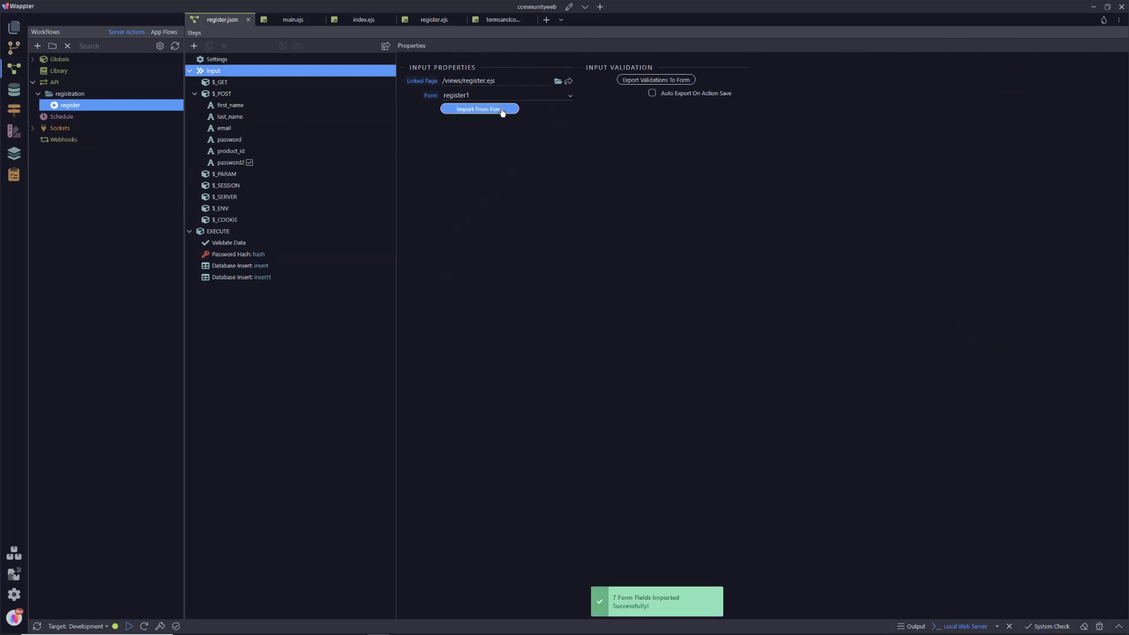
{"action": "left_click", "coordinate": [228, 164]}
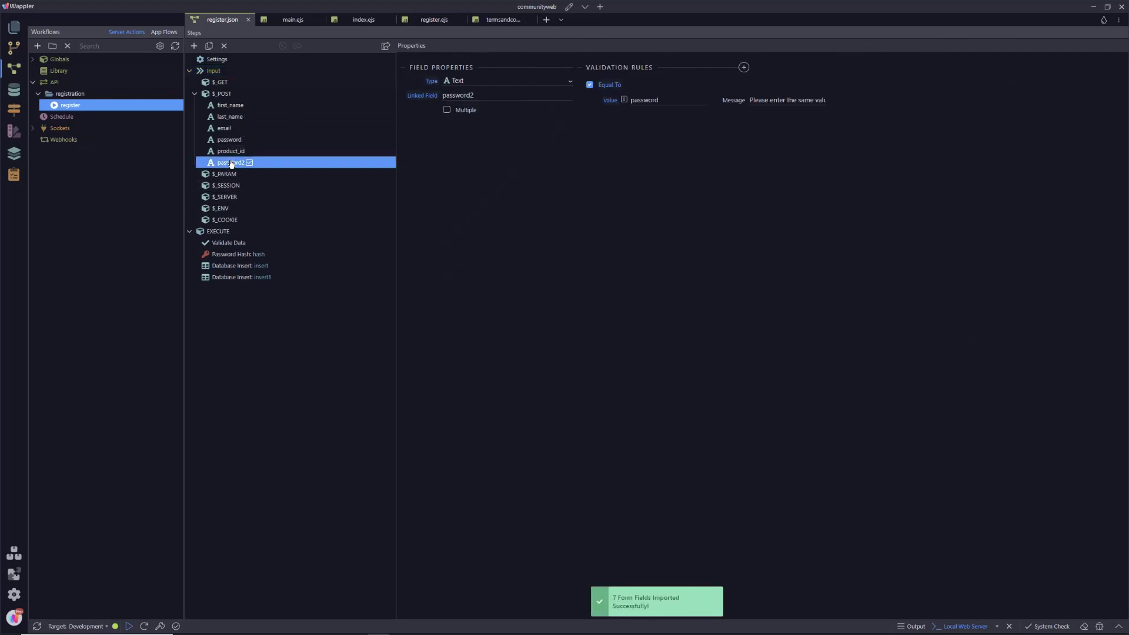
{"action": "left_click", "coordinate": [223, 46]}
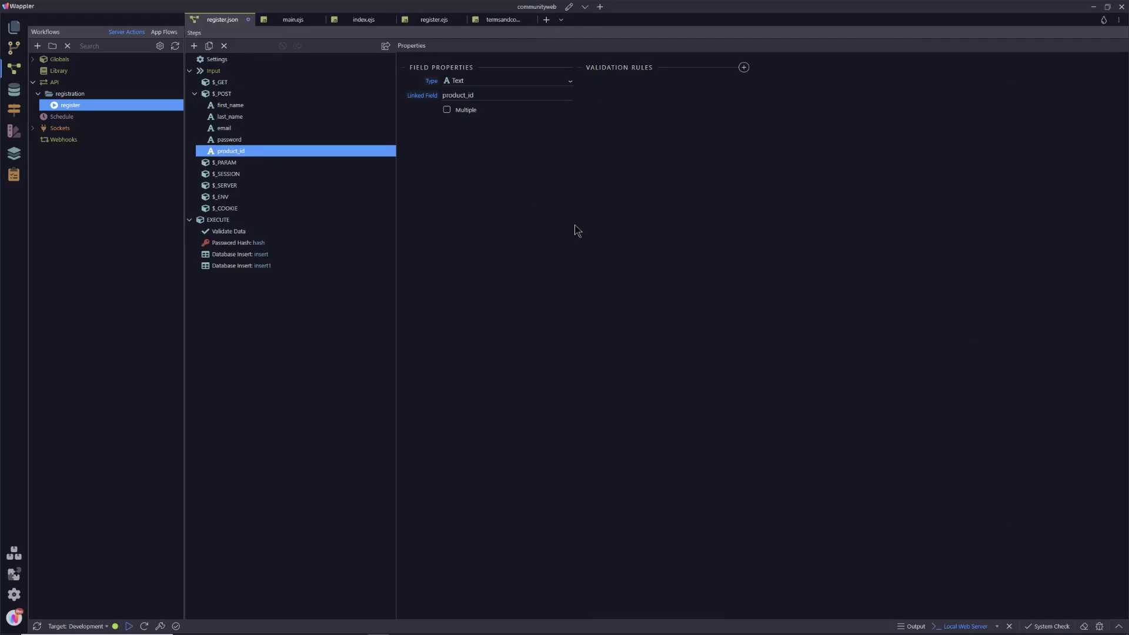
{"action": "key", "text": "ctrl+s"}
{"action": "right_click", "coordinate": [236, 233]}
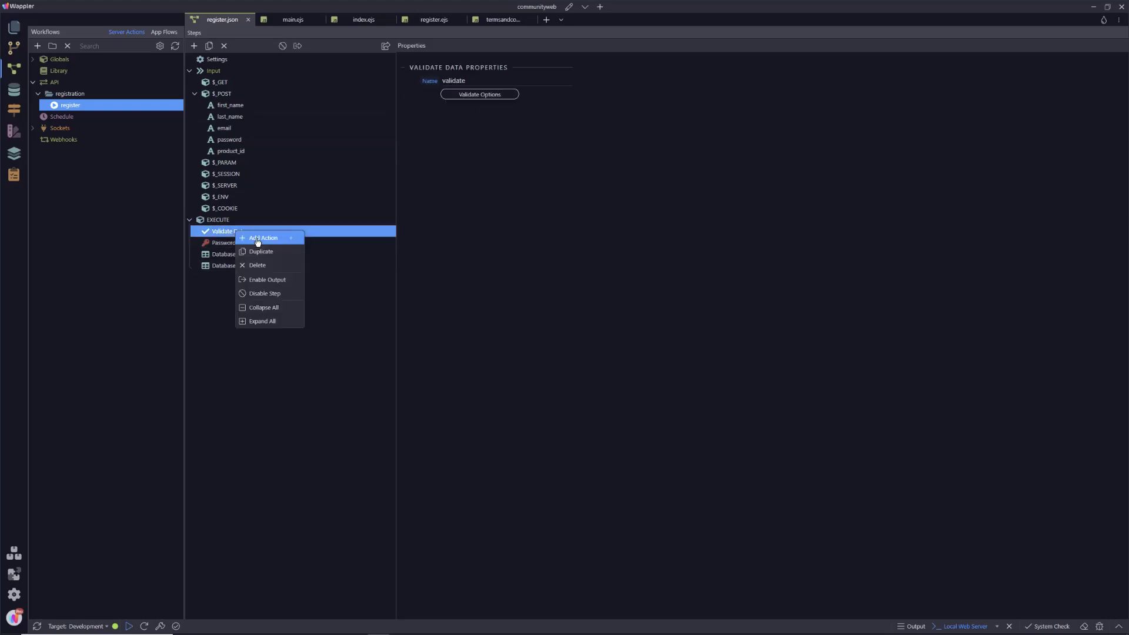
Step: Add a Condition step from Core Actions right after Validate Data
{"action": "left_click", "coordinate": [222, 221]}
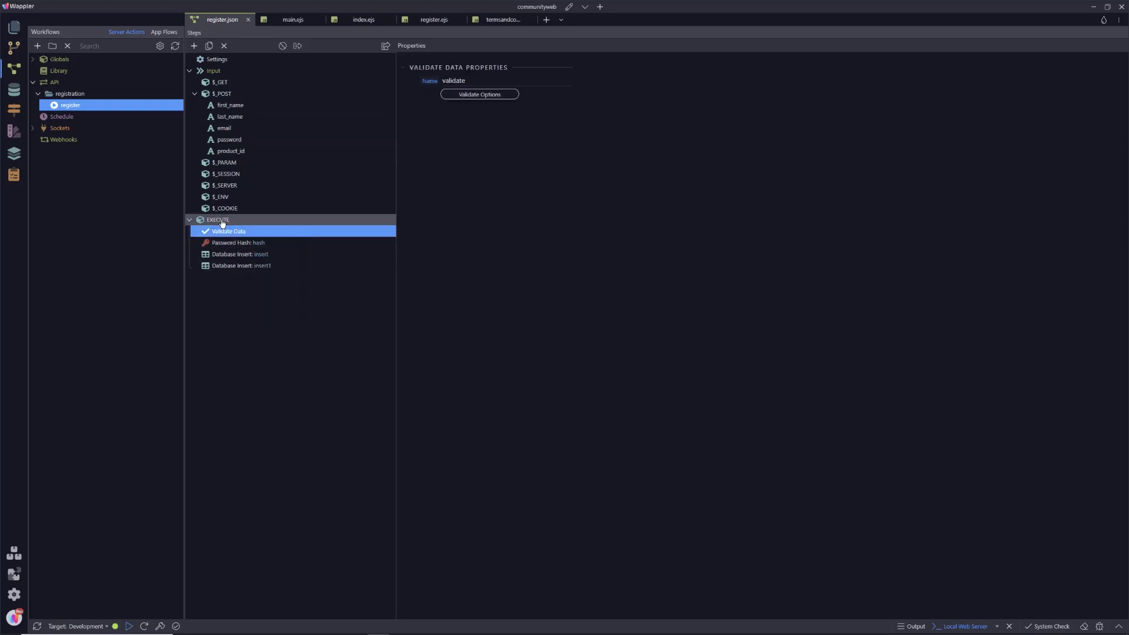
{"action": "left_click", "coordinate": [252, 232]}
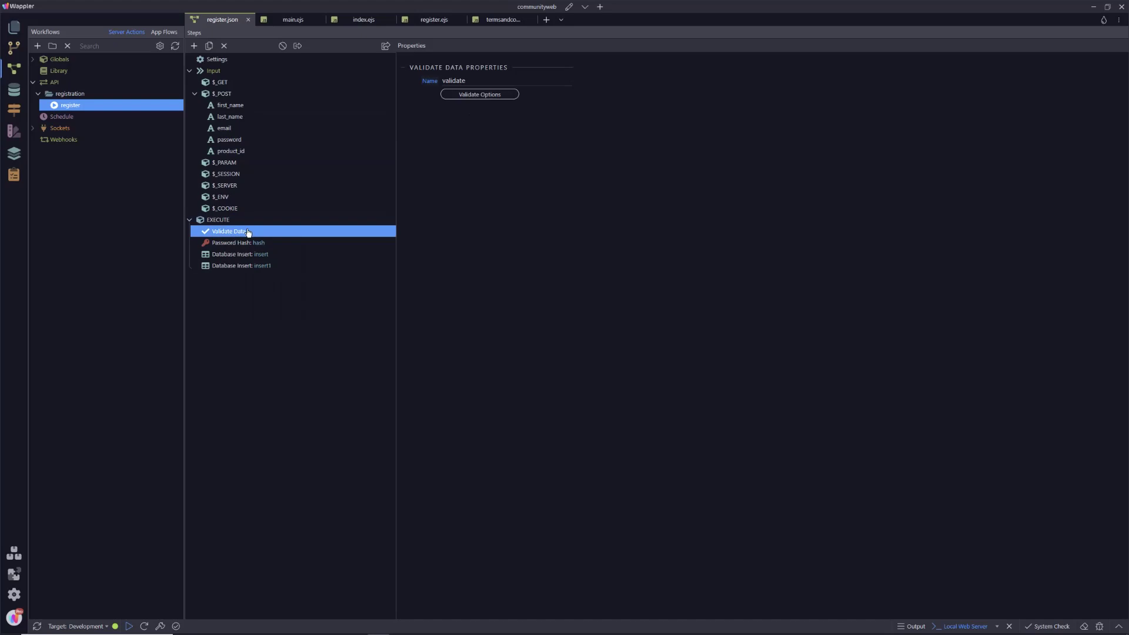
{"action": "right_click", "coordinate": [247, 233]}
{"action": "left_click", "coordinate": [277, 241]}
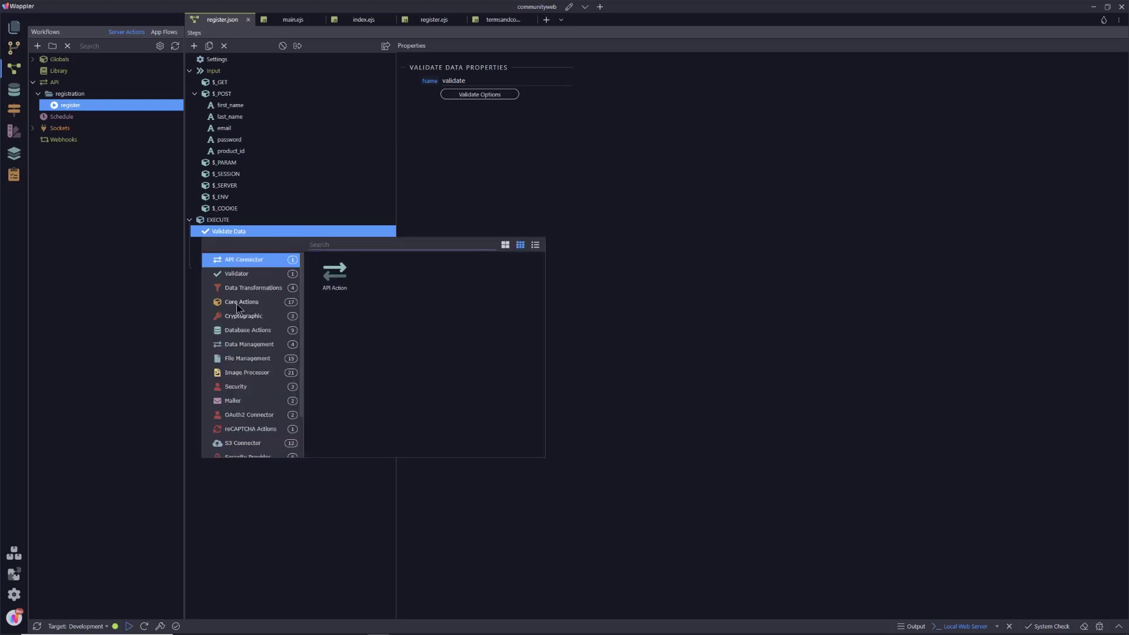
{"action": "left_click", "coordinate": [237, 303]}
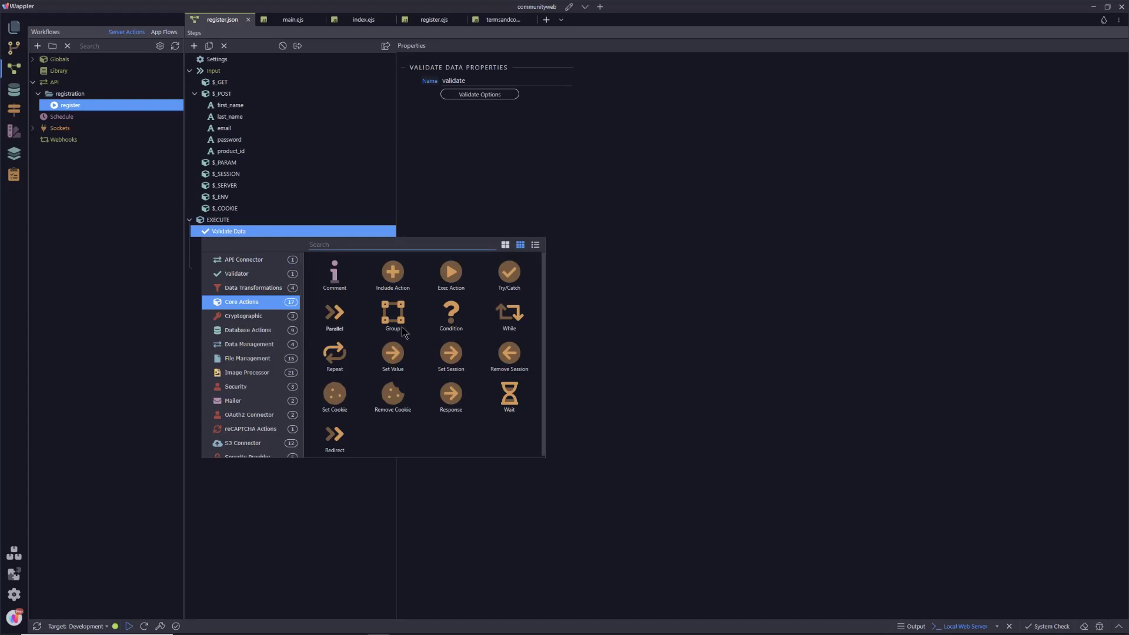
{"action": "left_click", "coordinate": [451, 313]}
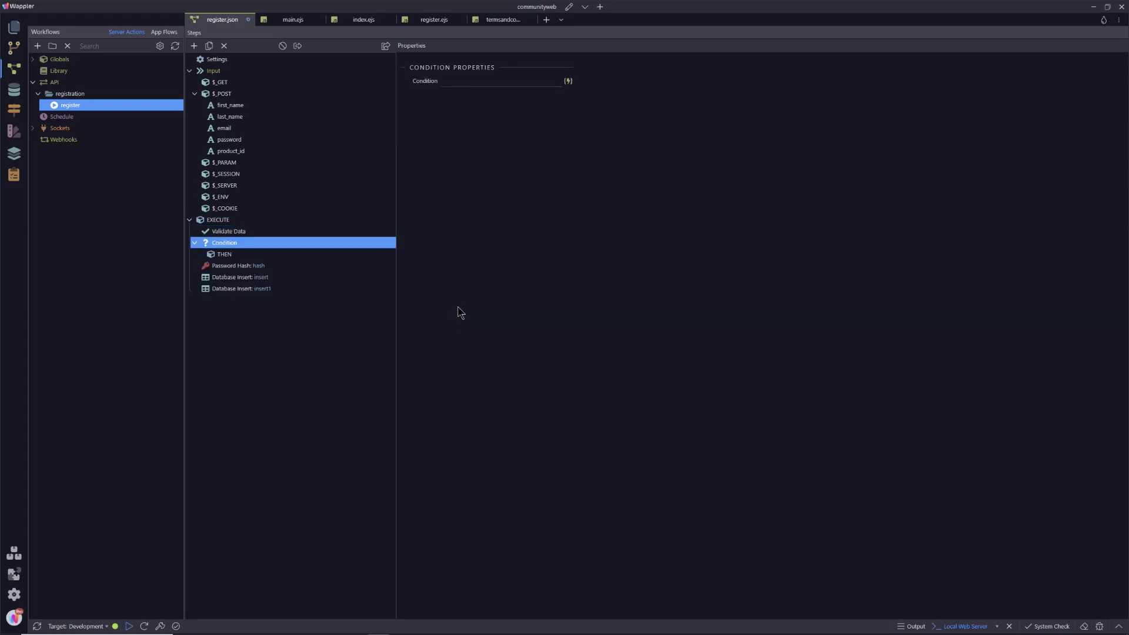
Step: Set the condition expression to $_POST.product_id and bring up its Data Formatter
{"action": "left_click", "coordinate": [568, 83]}
{"action": "left_click", "coordinate": [573, 119]}
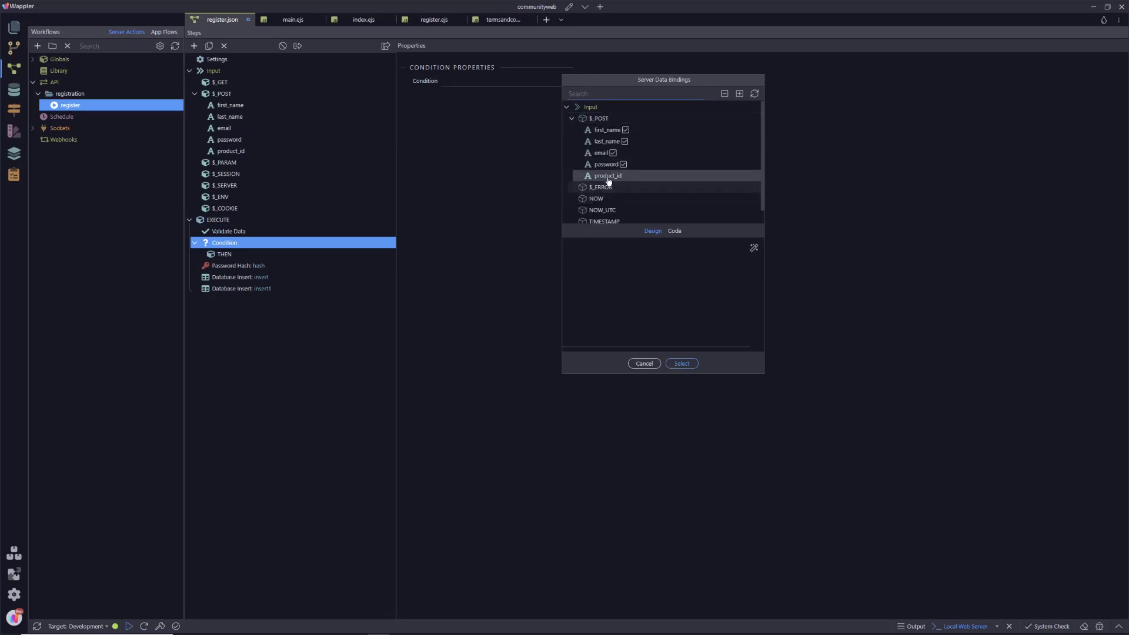
{"action": "left_click", "coordinate": [609, 177]}
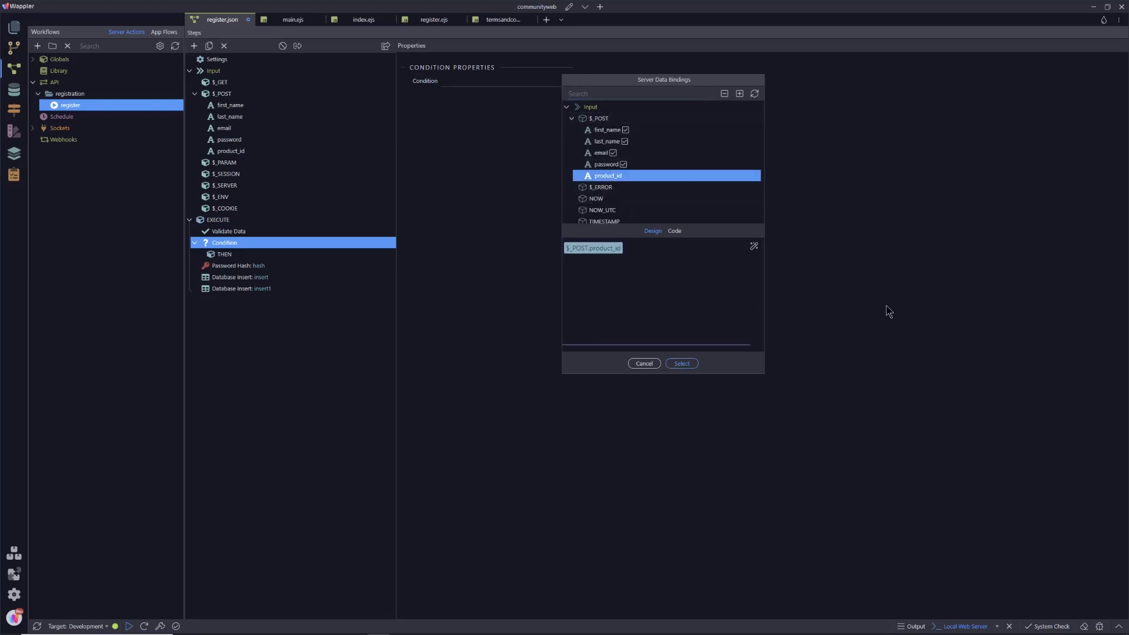
{"action": "left_click", "coordinate": [584, 267]}
{"action": "left_click", "coordinate": [675, 232]}
{"action": "left_click", "coordinate": [653, 230]}
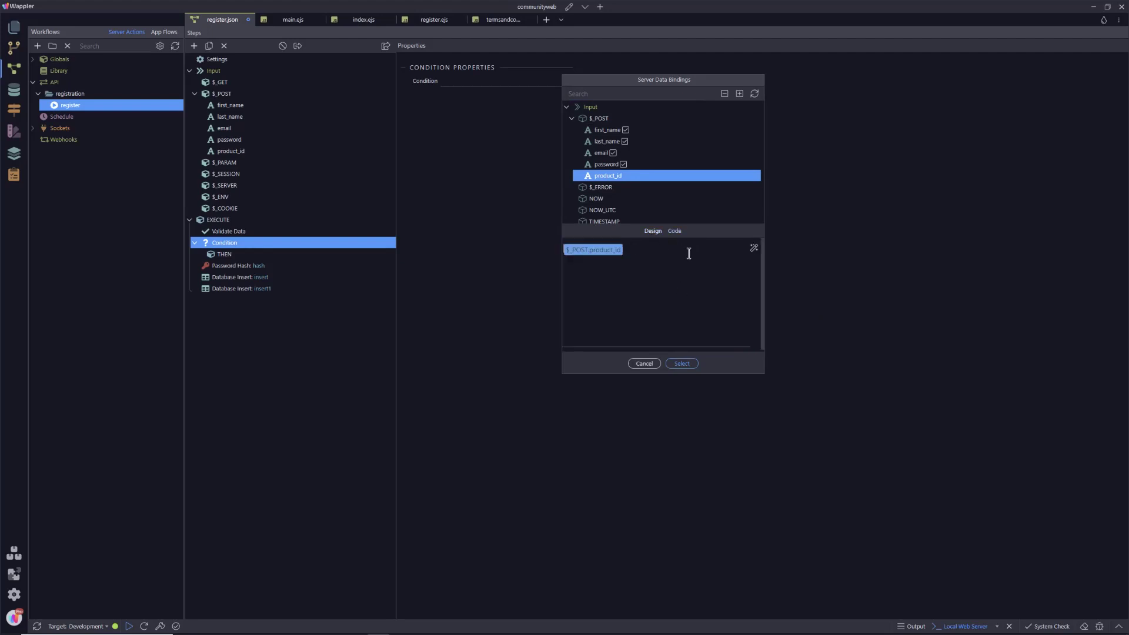
{"action": "left_click", "coordinate": [757, 249]}
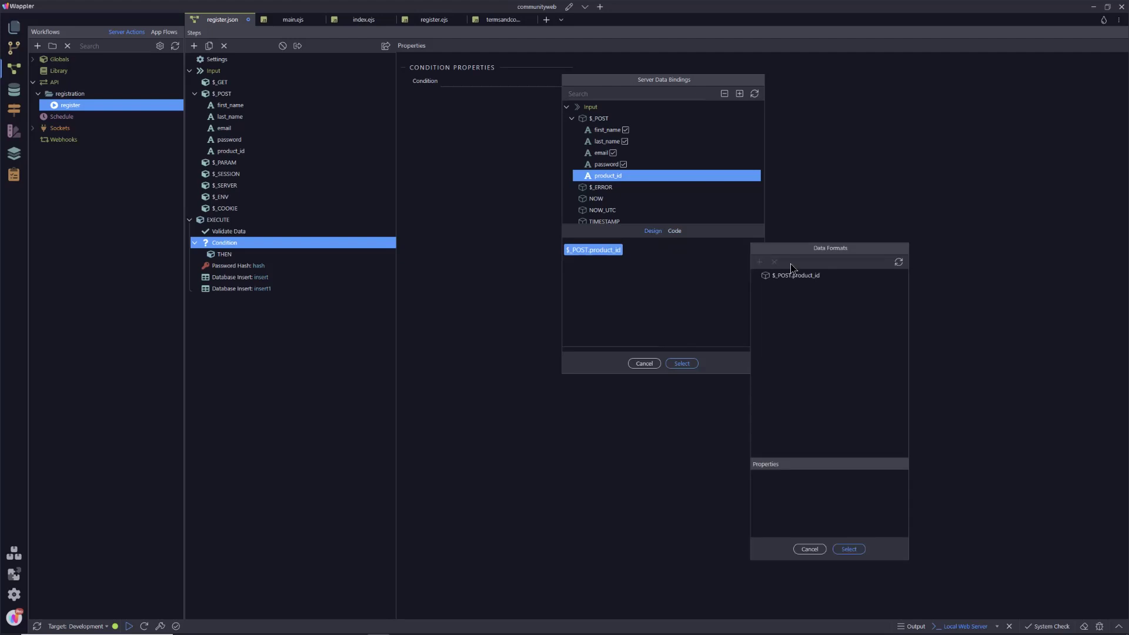
Step: Build the condition $_POST.product_id.length() > 0 with the Length formatter and '>' operation
{"action": "right_click", "coordinate": [804, 275]}
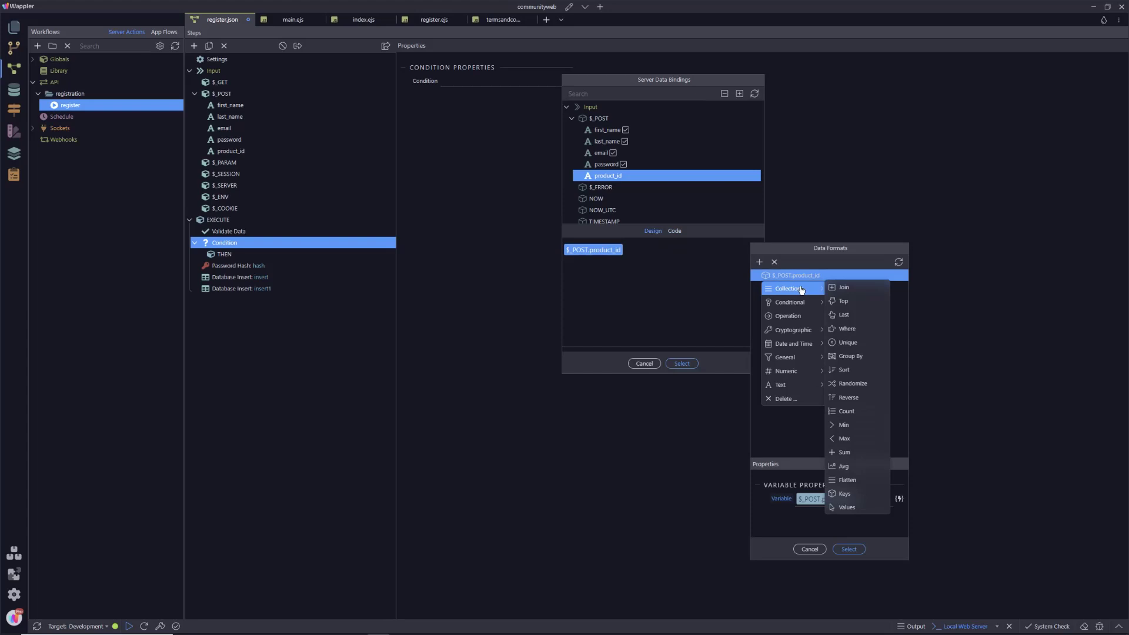
{"action": "mouse_move", "coordinate": [781, 384]}
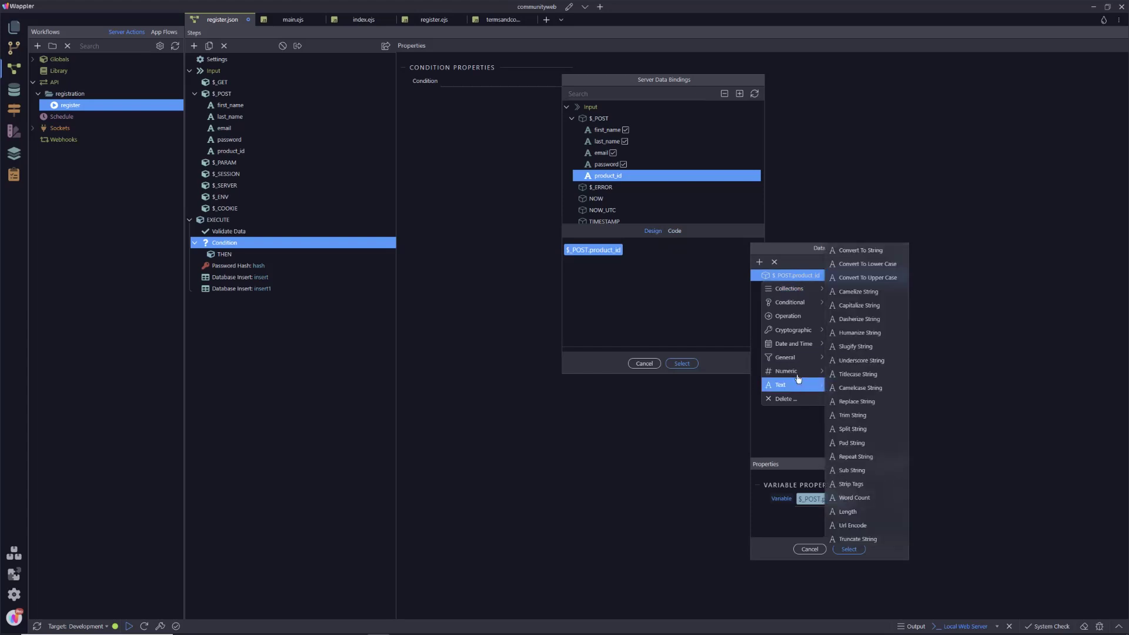
{"action": "left_click", "coordinate": [851, 512]}
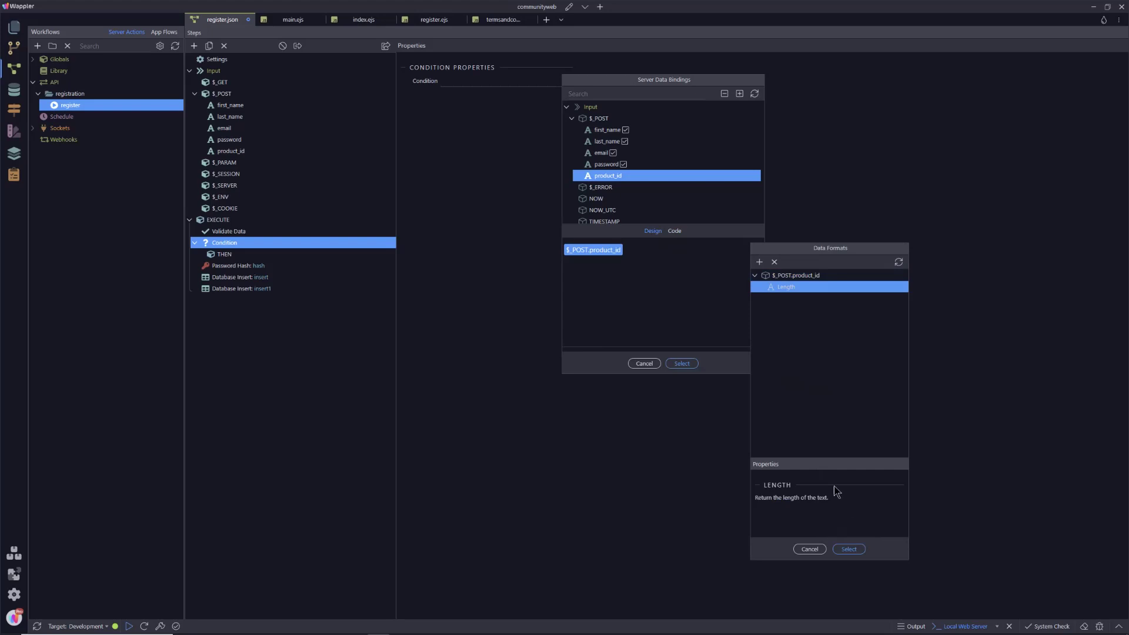
{"action": "left_click", "coordinate": [785, 275]}
{"action": "right_click", "coordinate": [789, 288]}
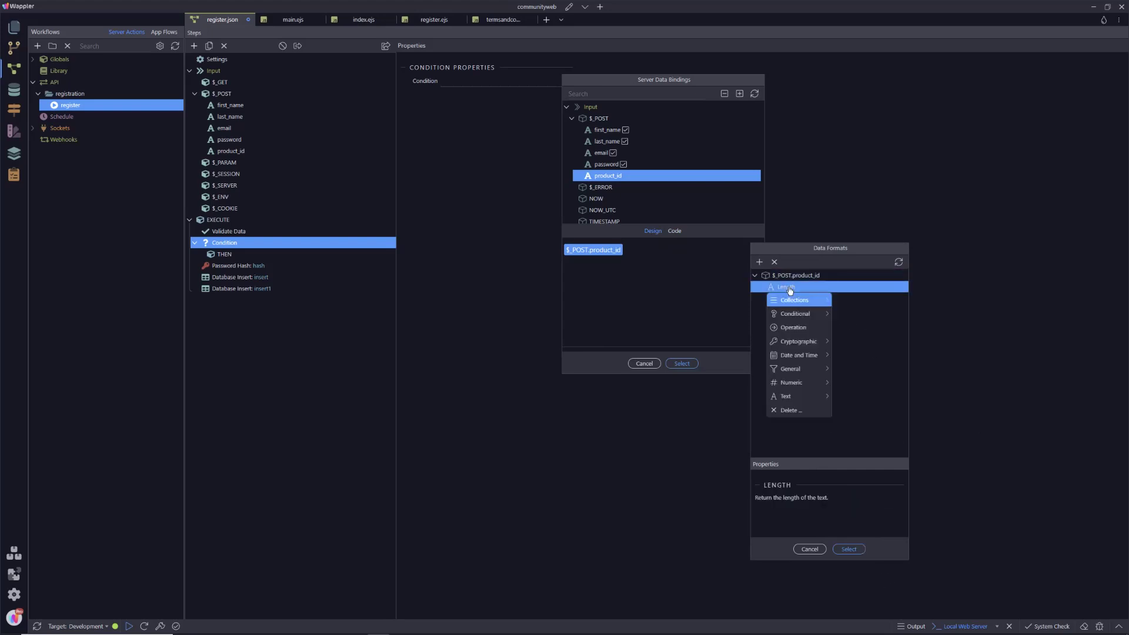
{"action": "left_click", "coordinate": [801, 328]}
{"action": "left_click", "coordinate": [819, 501]}
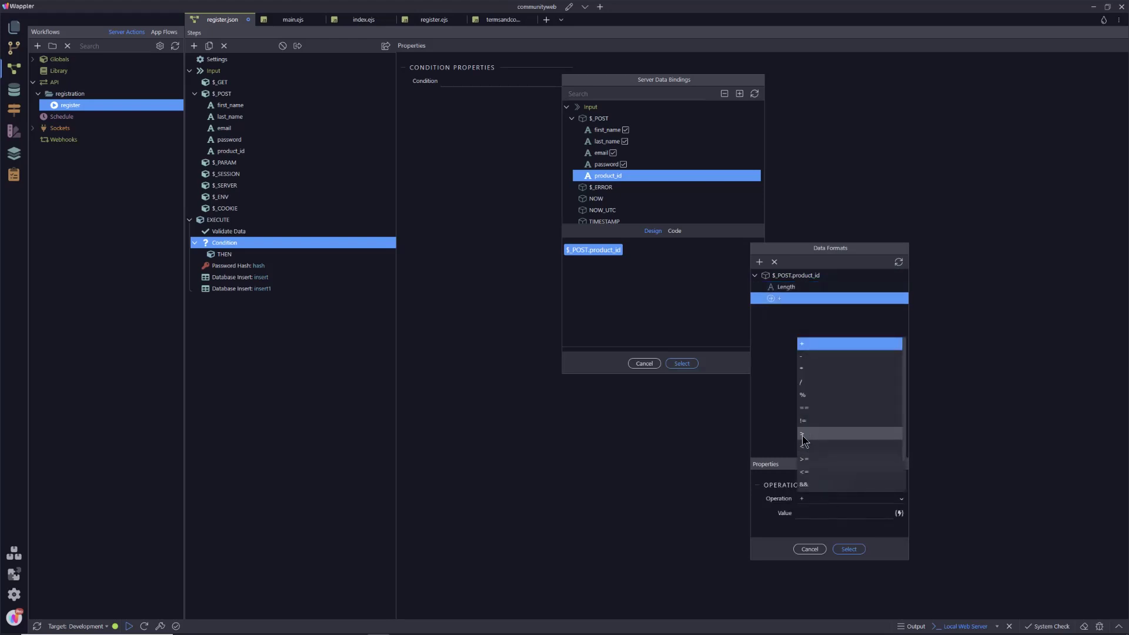
{"action": "left_click", "coordinate": [803, 436]}
{"action": "left_click", "coordinate": [828, 513]}
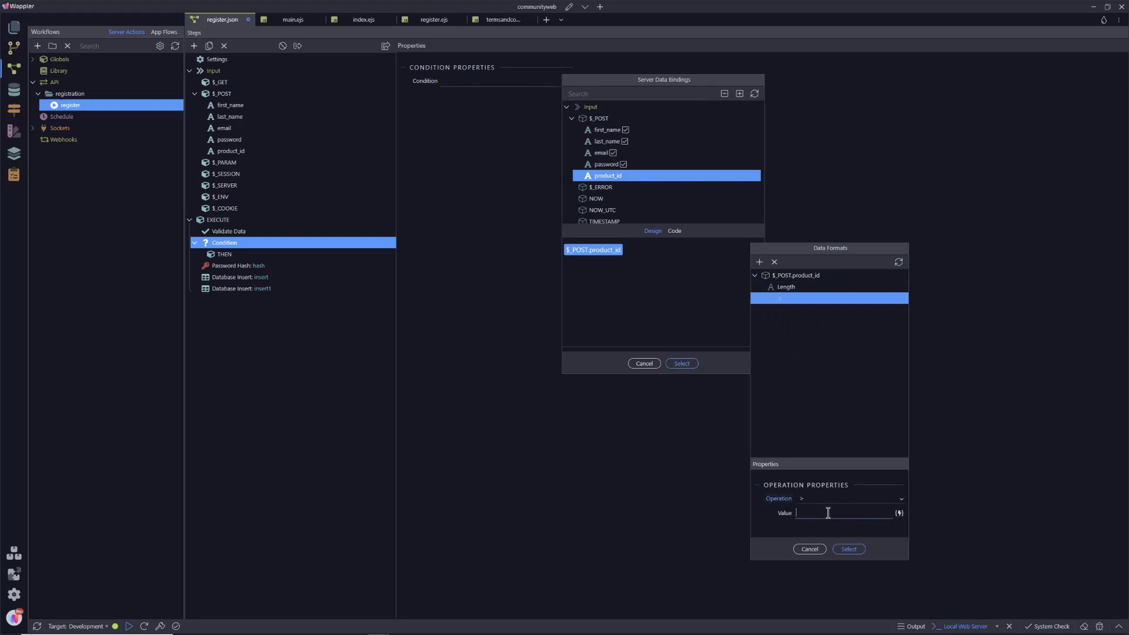
{"action": "type", "text": "0"}
{"action": "left_click", "coordinate": [850, 550]}
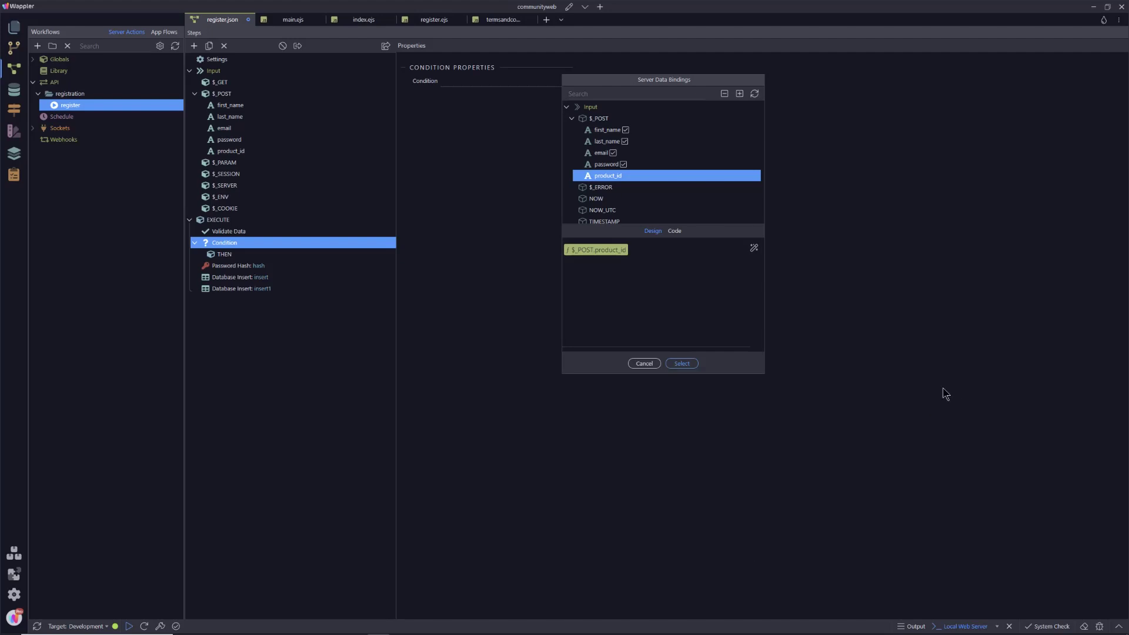
{"action": "left_click", "coordinate": [682, 363]}
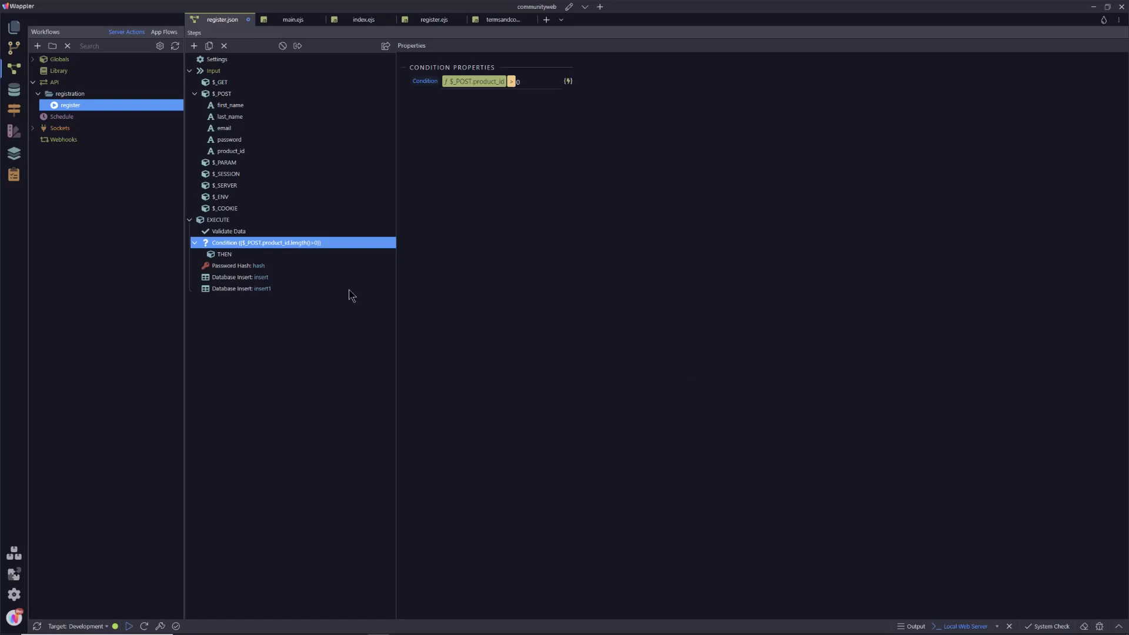
Step: Insert a Core Actions Response step under the product_id condition's THEN branch
{"action": "right_click", "coordinate": [230, 254]}
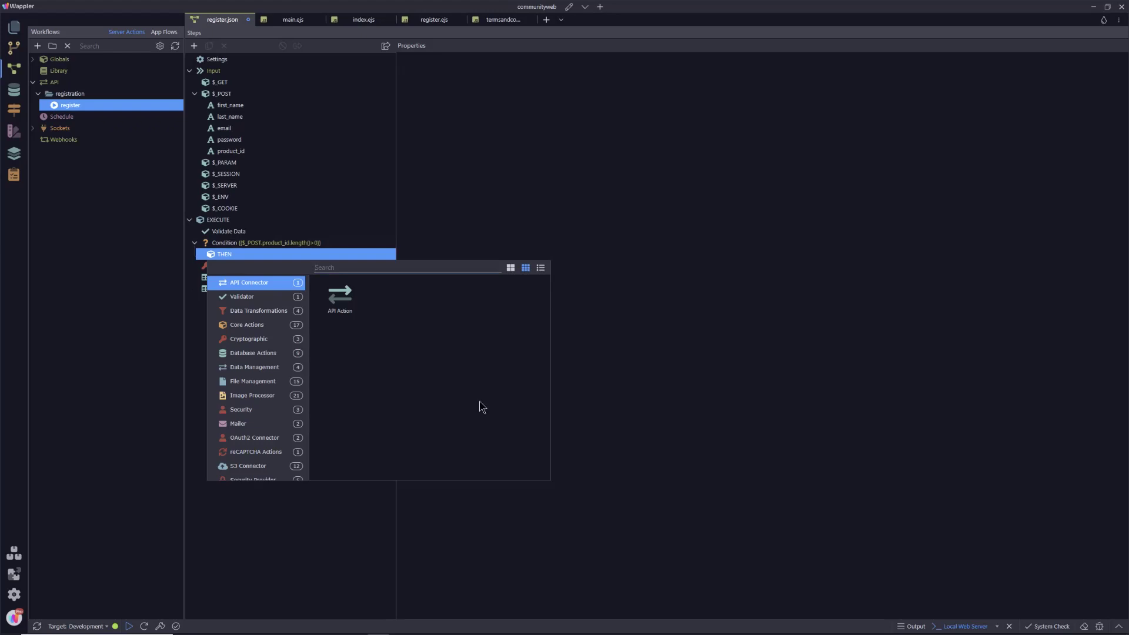
{"action": "left_click", "coordinate": [241, 326]}
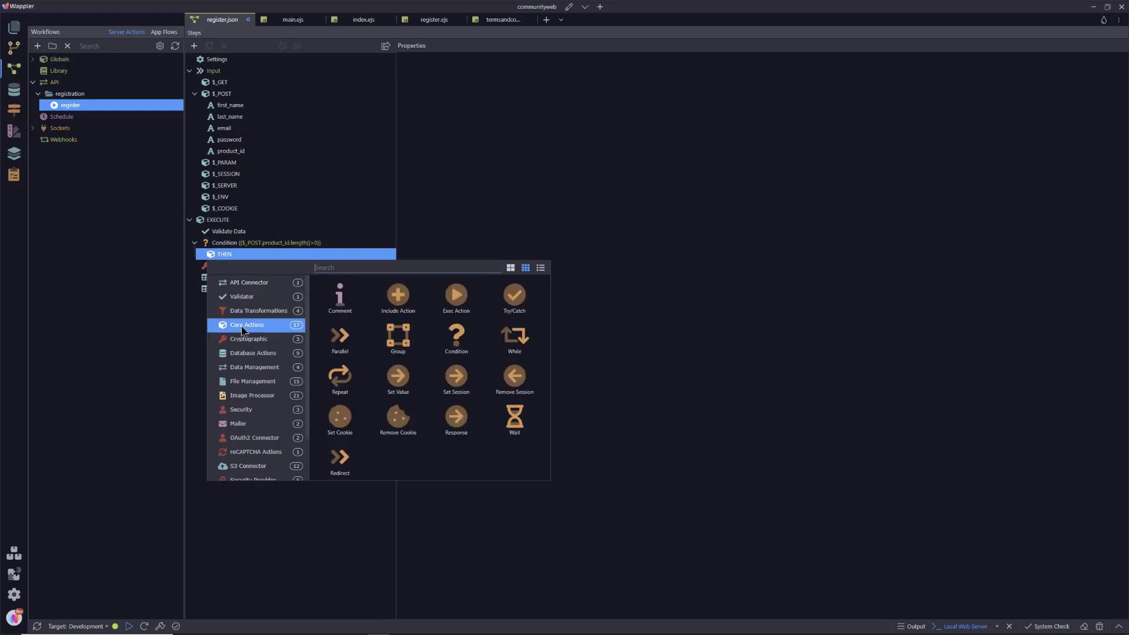
{"action": "left_click", "coordinate": [457, 418]}
Step: Name the Response 'authorised' and set its status to 401
{"action": "left_click", "coordinate": [461, 80]}
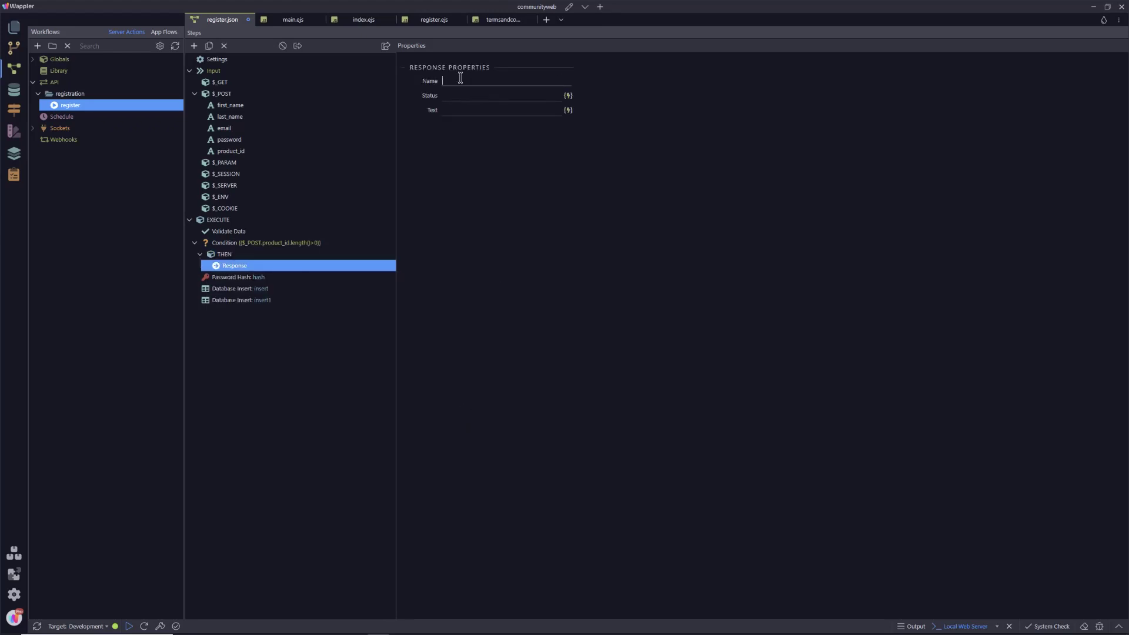
{"action": "type", "text": "authoris"}
{"action": "type", "text": "ed"}
{"action": "left_click", "coordinate": [456, 95]}
{"action": "type", "text": "01"}
{"action": "left_click", "coordinate": [575, 228]}
Step: Set the Response text to 'Unauthorised' and save register.json
{"action": "left_click", "coordinate": [478, 112]}
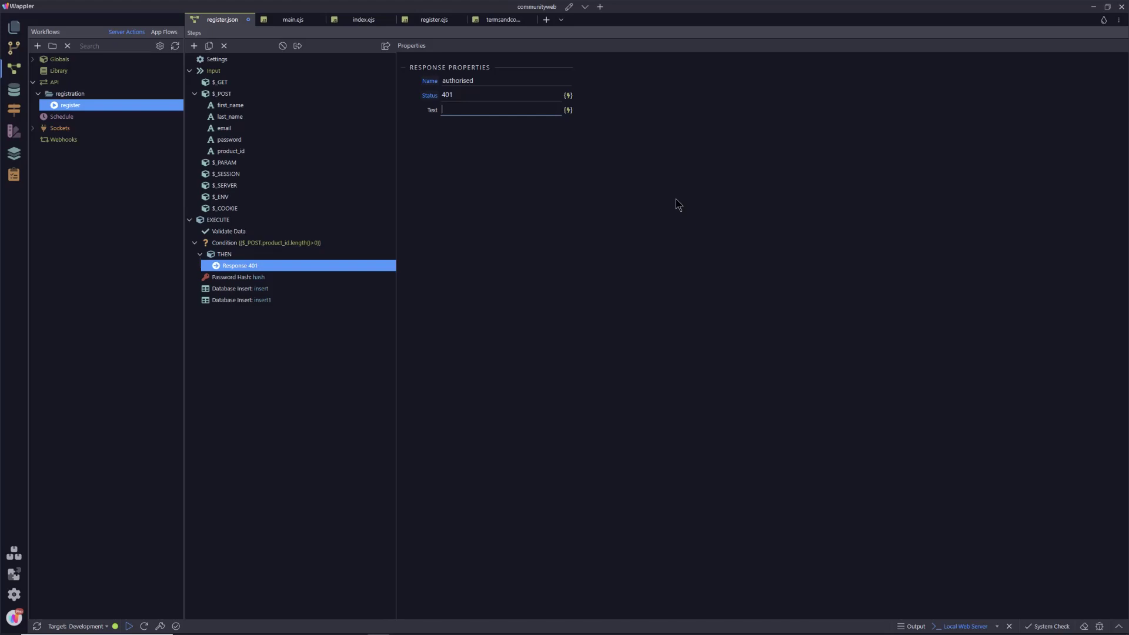
{"action": "type", "text": "u"}
{"action": "type", "text": "n"}
{"action": "type", "text": "autho"}
{"action": "type", "text": "rsed"}
{"action": "key", "text": "BackSpace"}
{"action": "type", "text": "U"}
{"action": "left_click", "coordinate": [498, 149]}
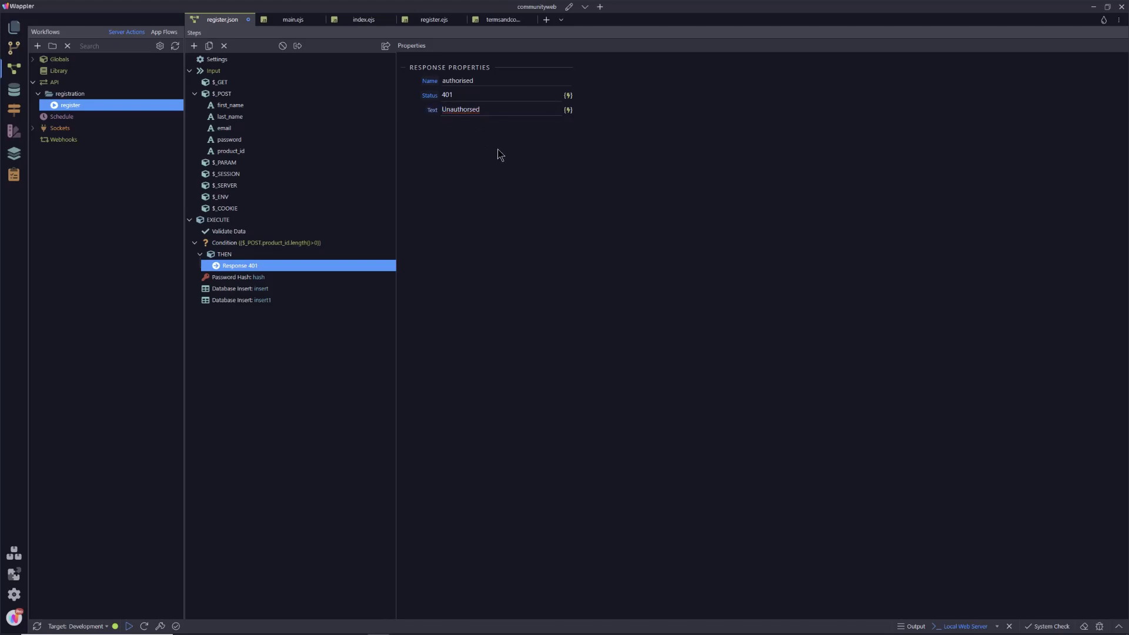
{"action": "left_click", "coordinate": [468, 111]}
{"action": "type", "text": "ised"}
{"action": "left_click", "coordinate": [579, 171]}
{"action": "key", "text": "ctrl+s"}
Step: Check the hidden product_id input's static value and save register.ejs again
{"action": "left_click", "coordinate": [435, 20]}
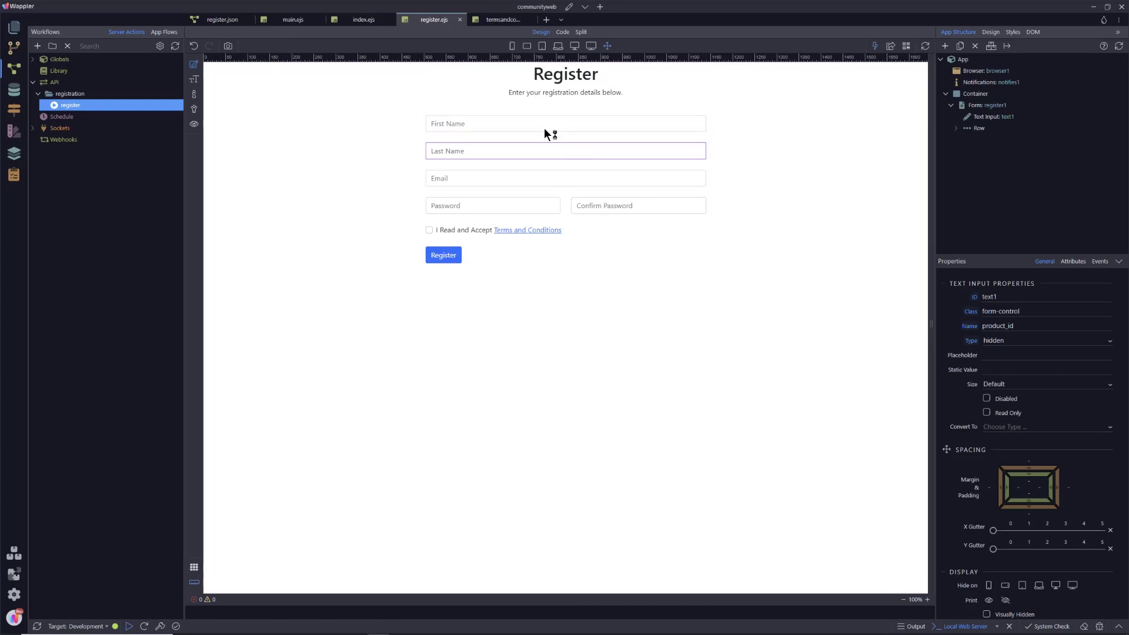
{"action": "left_click", "coordinate": [983, 109]}
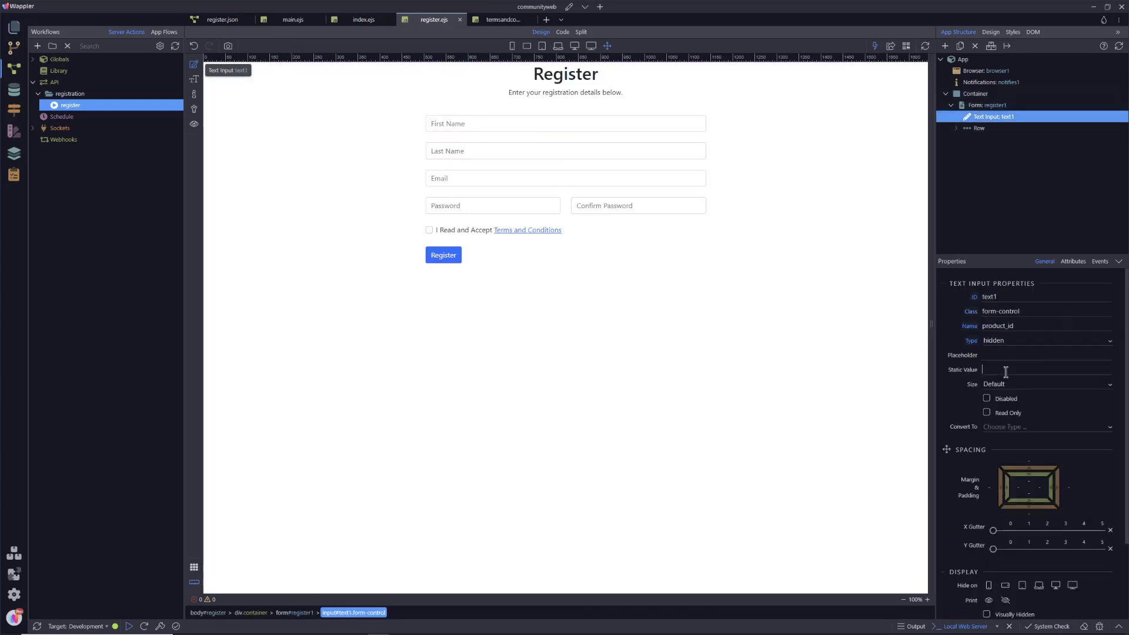
{"action": "left_click", "coordinate": [1015, 371]}
{"action": "left_click", "coordinate": [805, 403]}
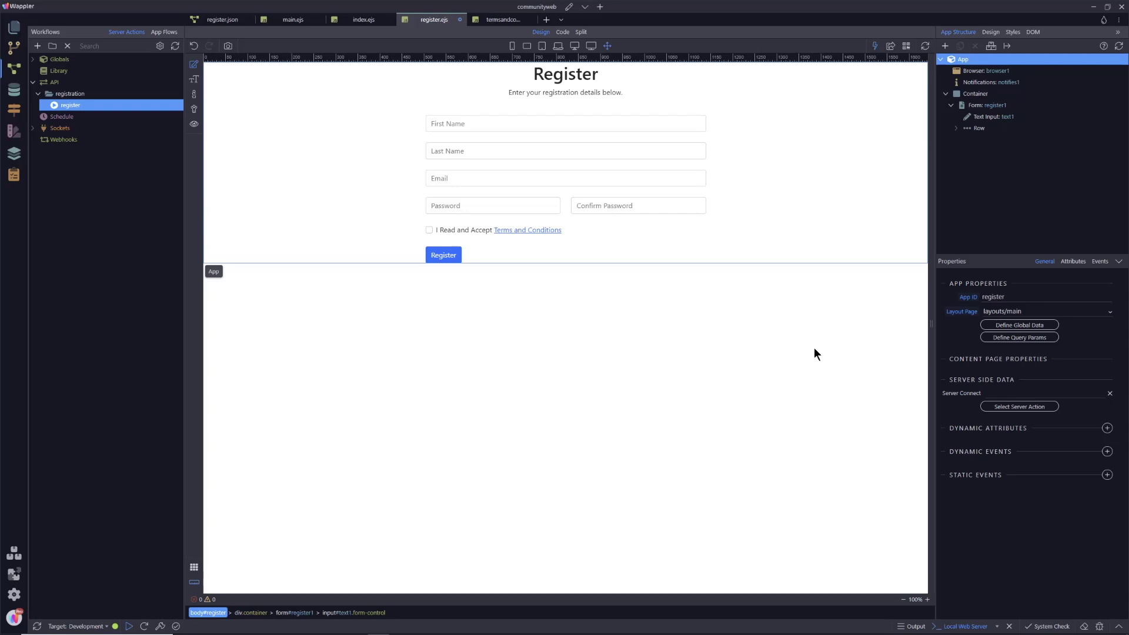
{"action": "key", "text": "ctrl+s"}
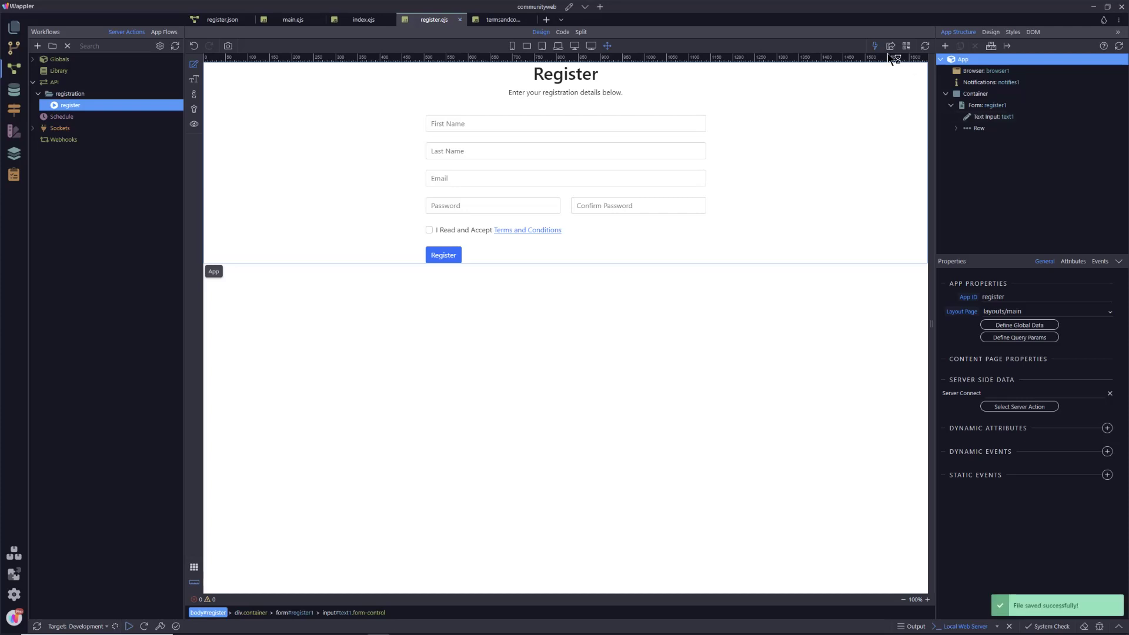
{"action": "left_click", "coordinate": [231, 18]}
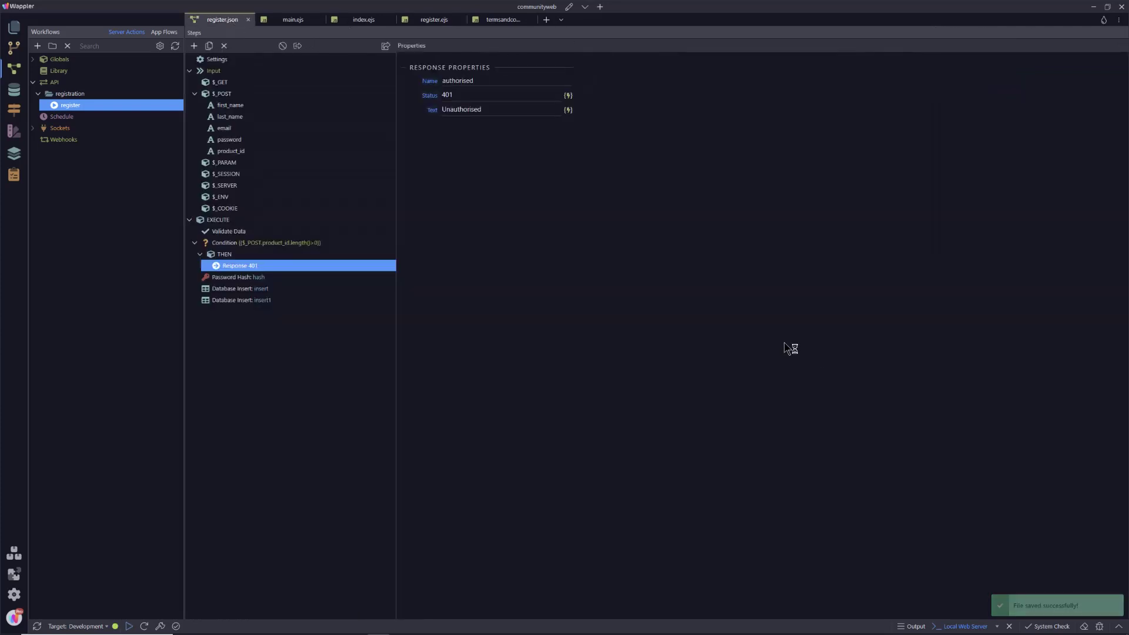
{"action": "left_click", "coordinate": [432, 21]}
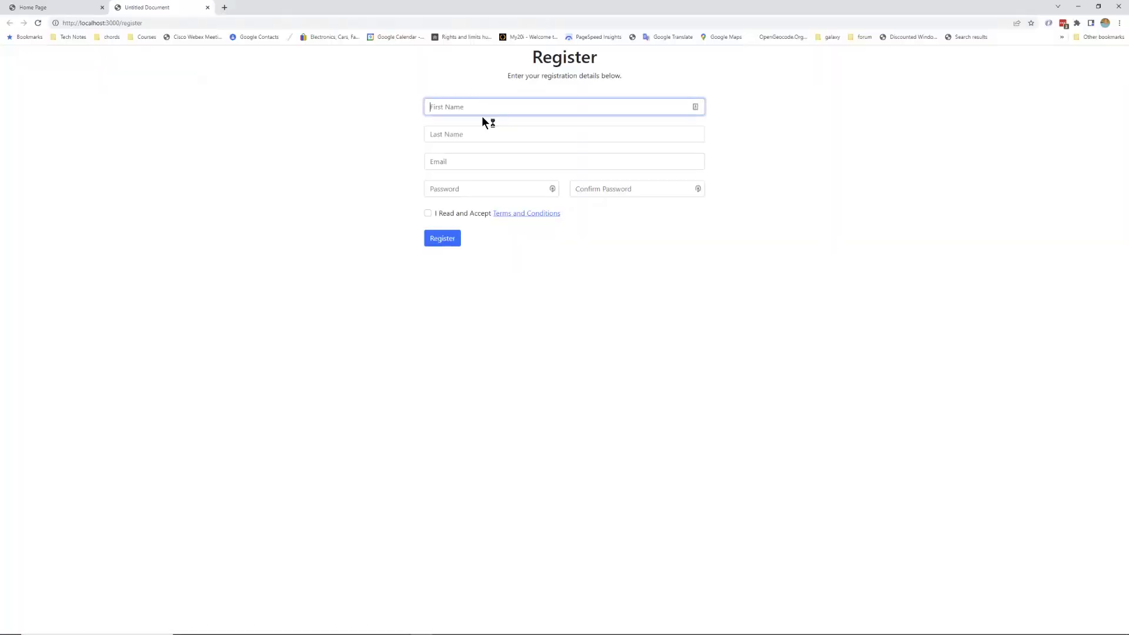
Step: Fill the Register form with 'test' names, a test e-mail and matching test passwords
{"action": "type", "text": "test"}
{"action": "left_click", "coordinate": [467, 128]}
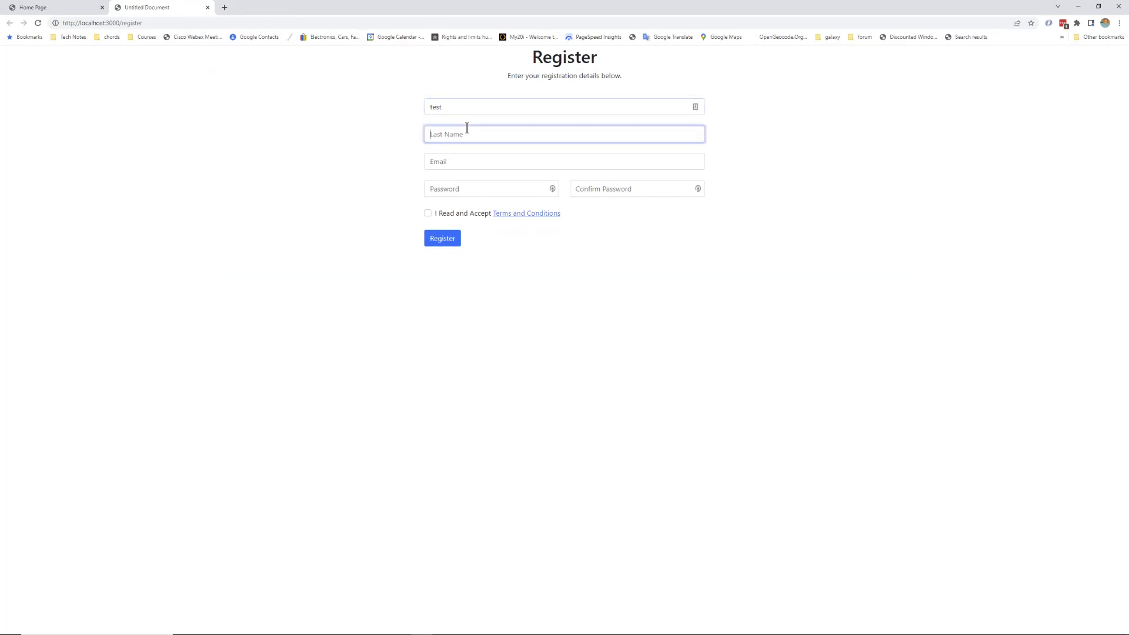
{"action": "type", "text": "test"}
{"action": "key", "text": "Tab"}
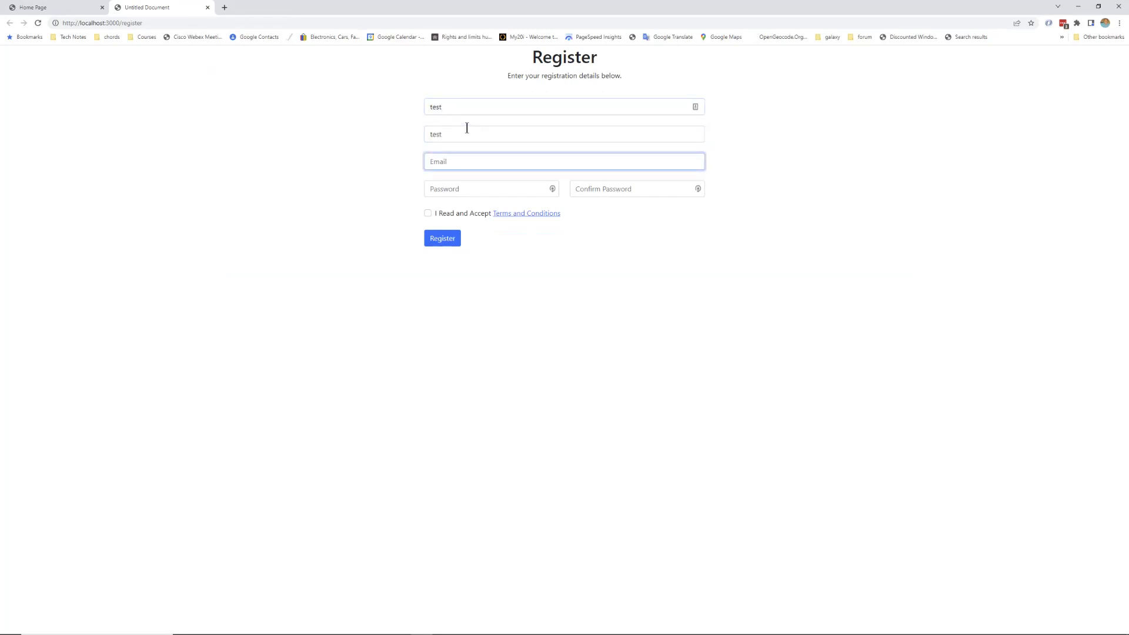
{"action": "type", "text": "test"}
{"action": "type", "text": "@page.com"}
{"action": "key", "text": "Tab"}
{"action": "type", "text": "123456"}
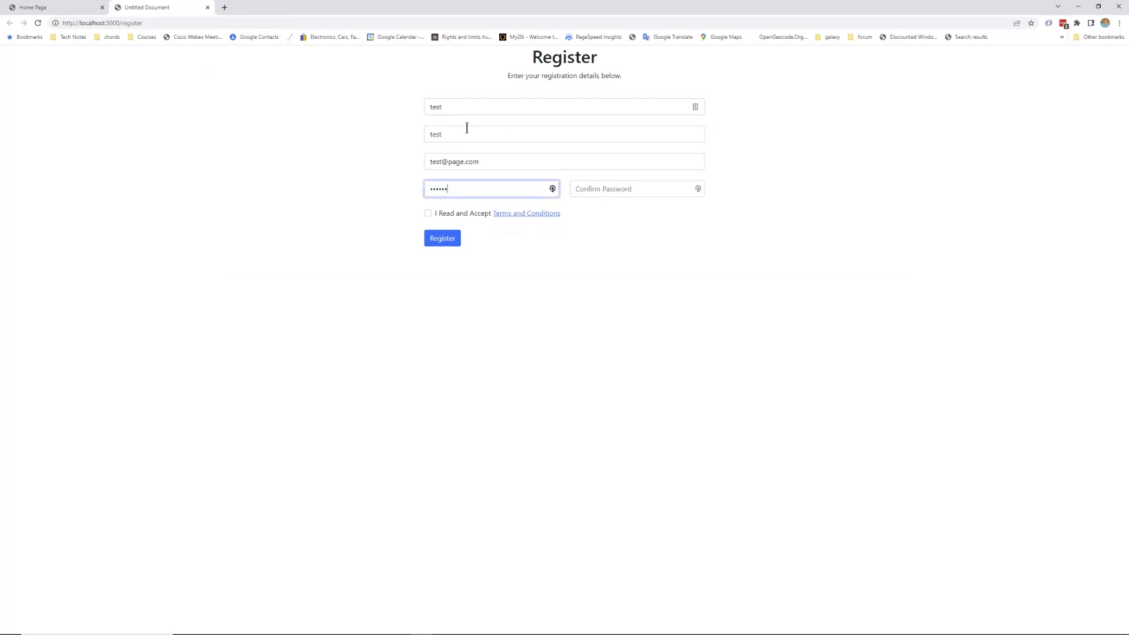
{"action": "type", "text": "789"}
{"action": "key", "text": "ctrl+a"}
{"action": "type", "text": "123"}
{"action": "type", "text": "45678"}
{"action": "key", "text": "Tab"}
{"action": "type", "text": "1"}
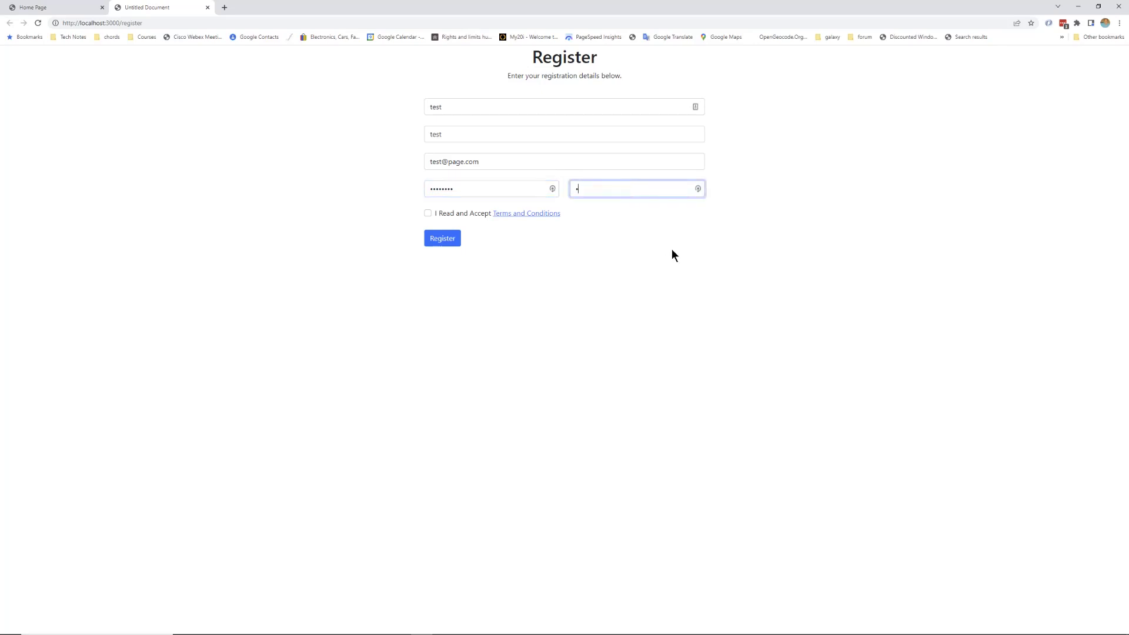
{"action": "type", "text": "2345678"}
Step: Accept the terms, submit the registration, and return to Wappler
{"action": "left_click", "coordinate": [426, 207]}
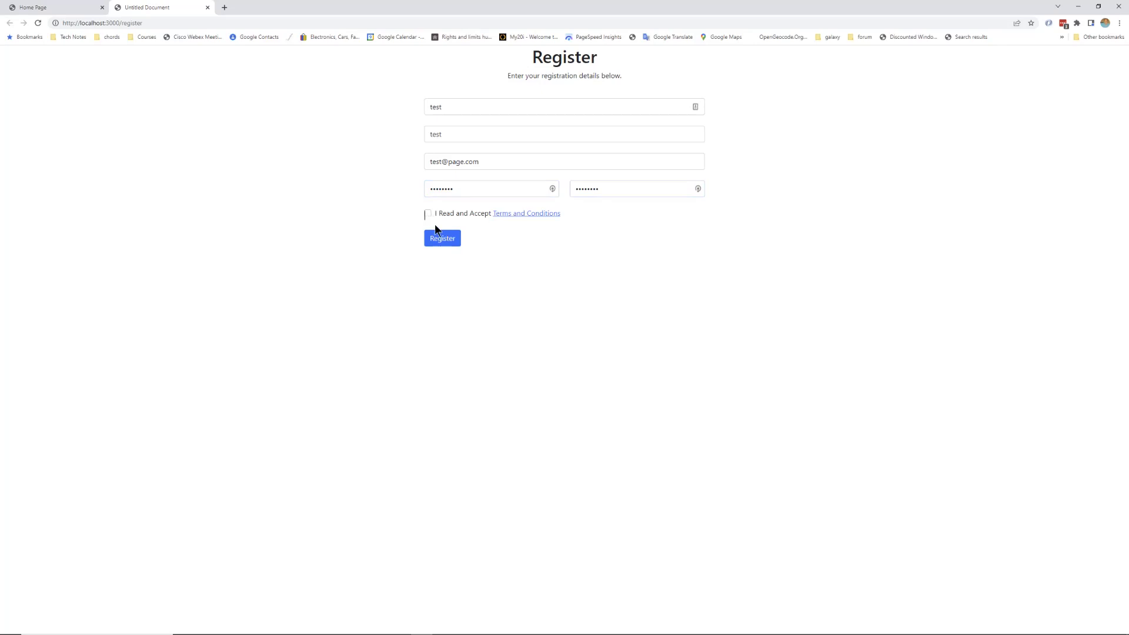
{"action": "left_click", "coordinate": [428, 213]}
{"action": "left_click", "coordinate": [450, 241]}
{"action": "mouse_move", "coordinate": [420, 632]}
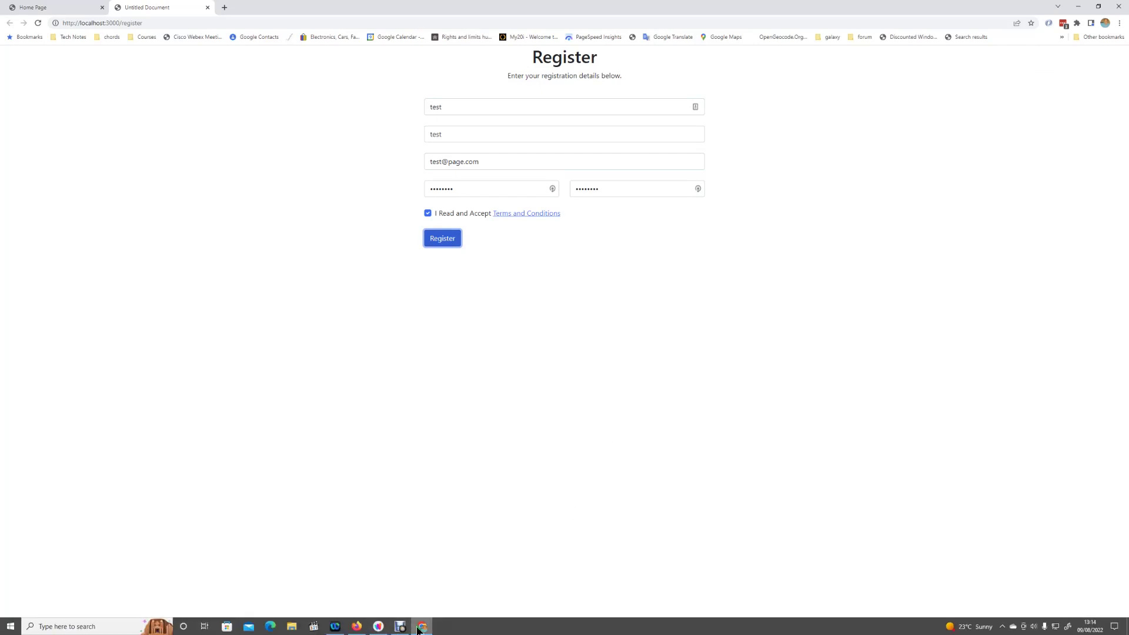
{"action": "left_click", "coordinate": [380, 628]}
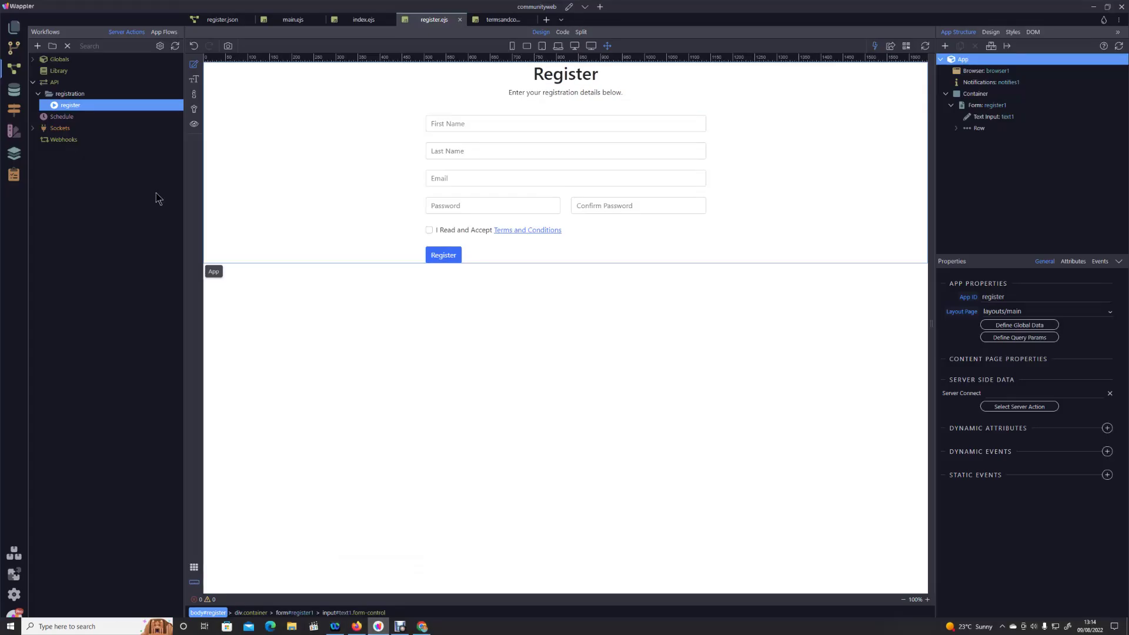